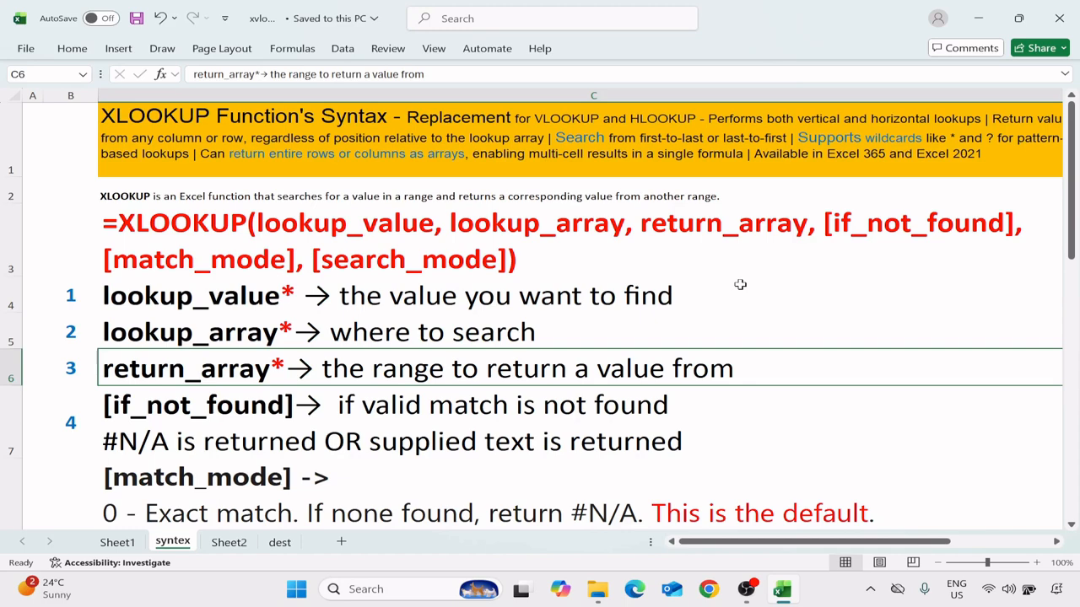
# - Review the XLOOKUP syntax notes, from the lookup_value, lookup_array and return_array arguments through if_not_found, match_mode and the search_mode table
pyautogui.click(285, 256)
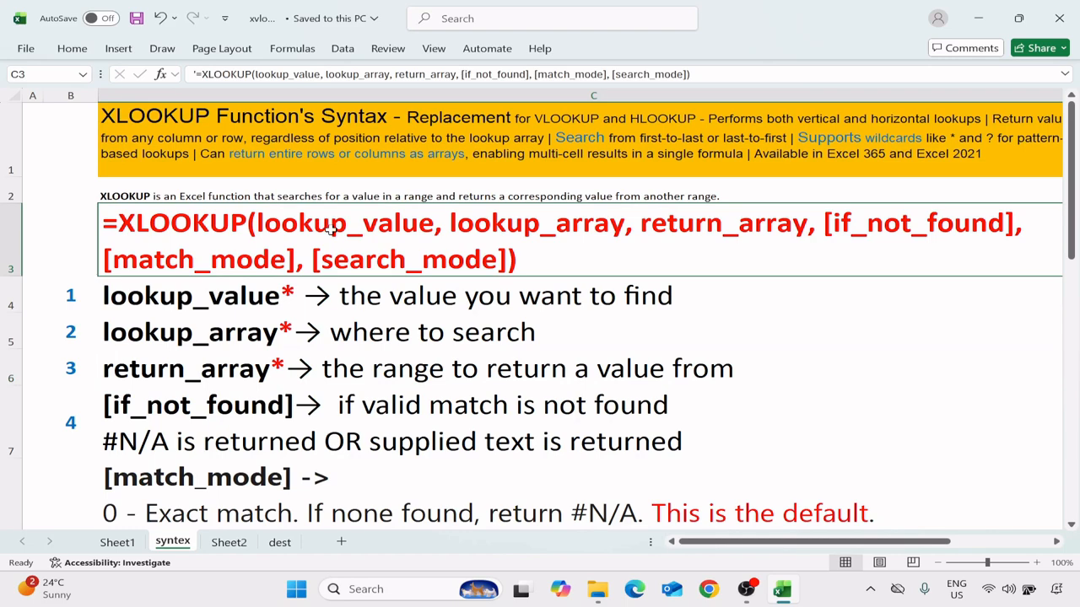
pyautogui.click(350, 301)
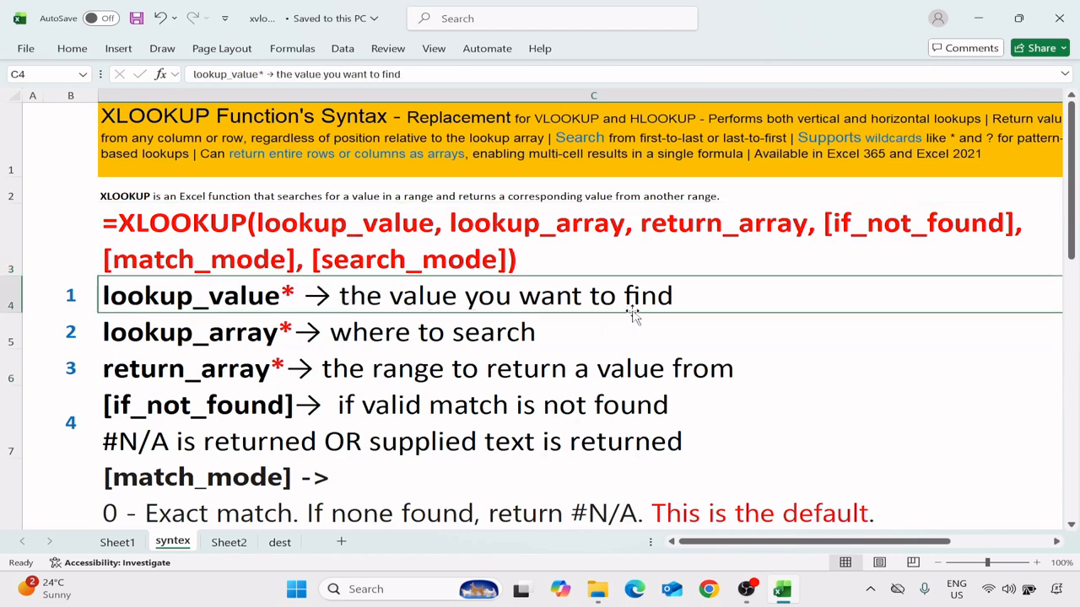
pyautogui.click(236, 340)
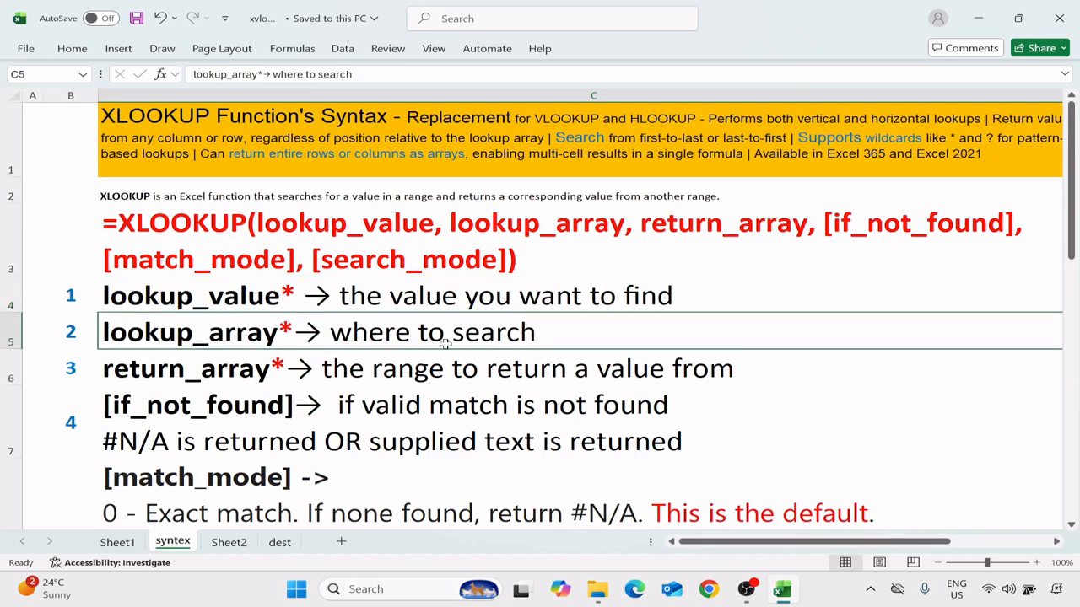
pyautogui.click(314, 371)
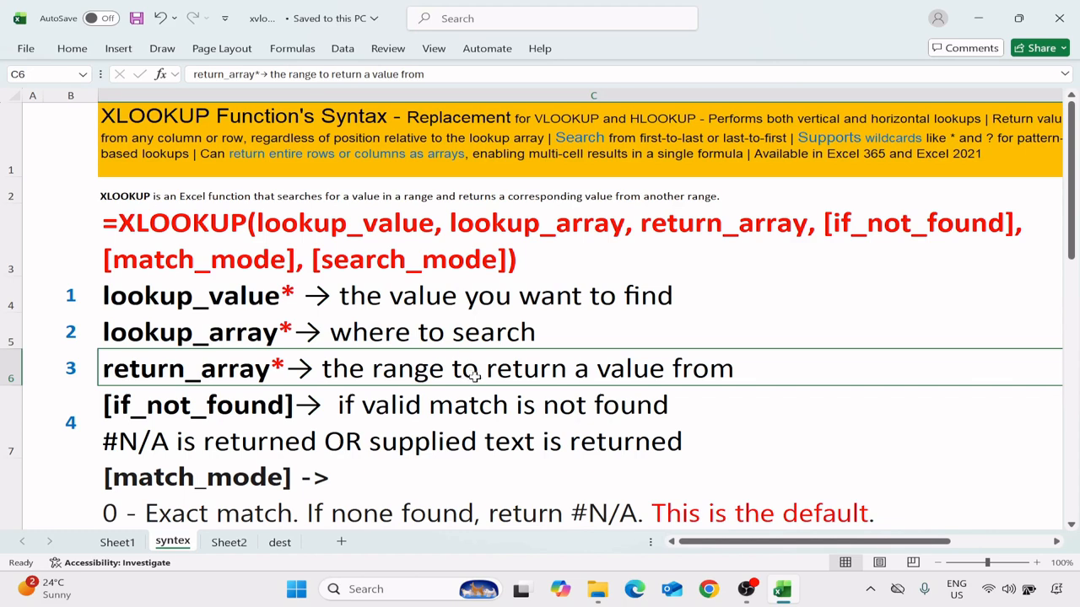
pyautogui.click(308, 410)
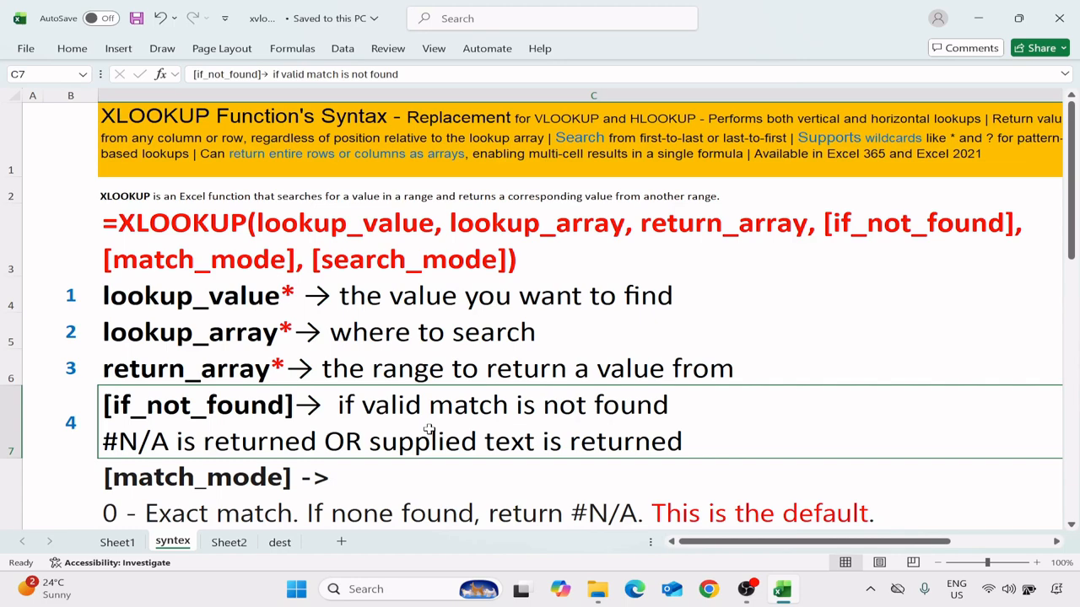
pyautogui.scroll(-1, 429, 430)
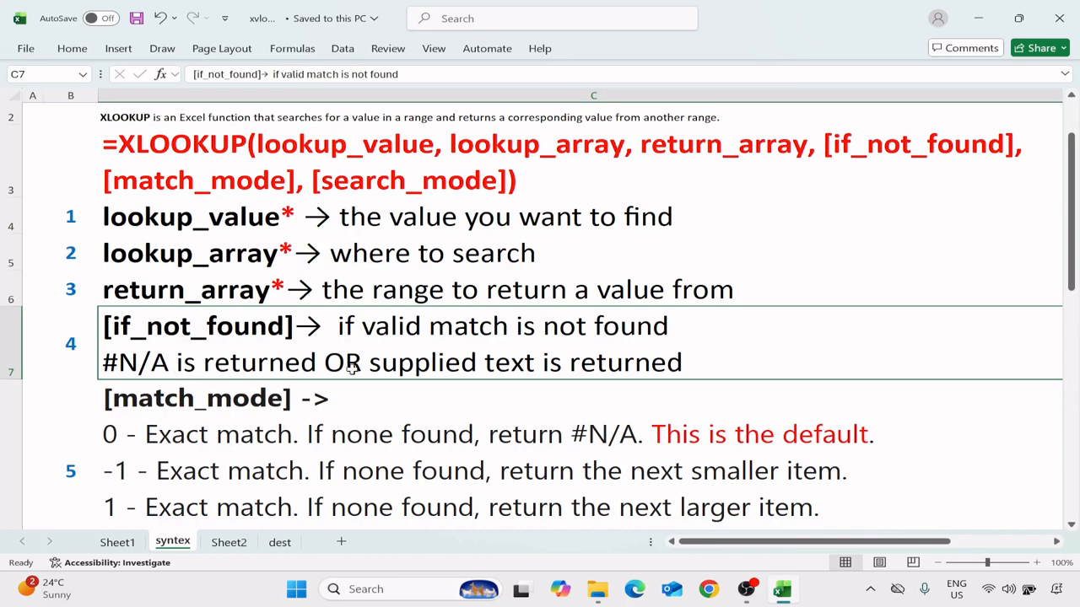
pyautogui.scroll(-3, 352, 368)
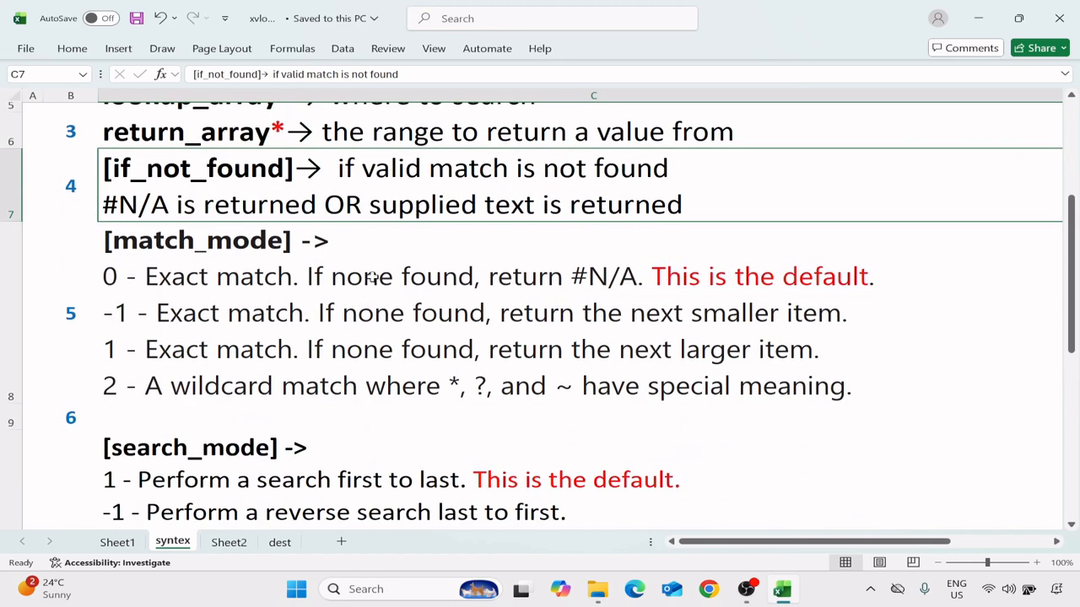
pyautogui.click(371, 277)
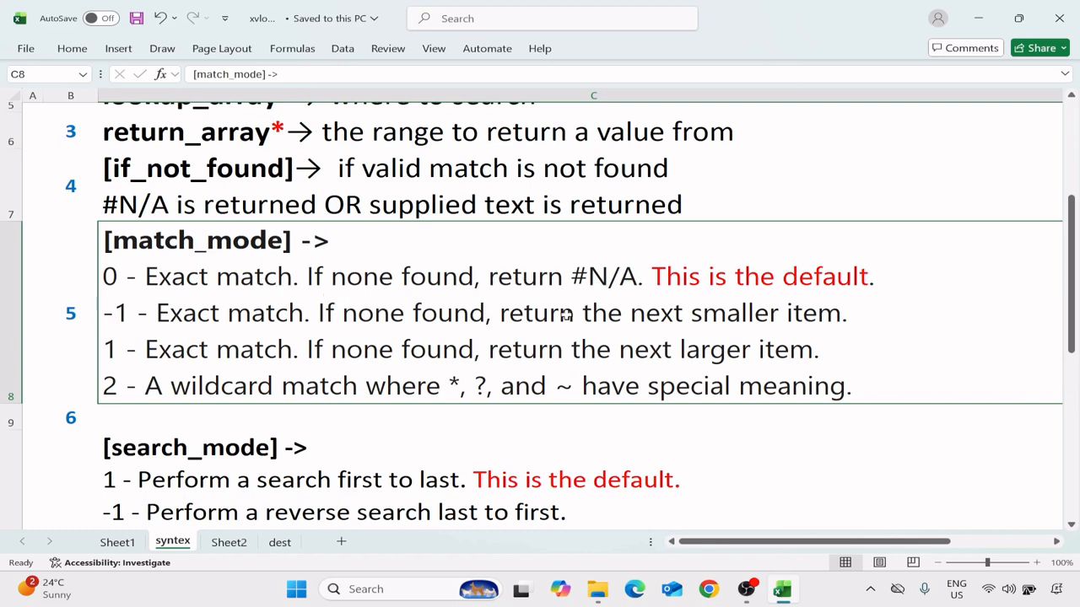
pyautogui.scroll(-5, 309, 362)
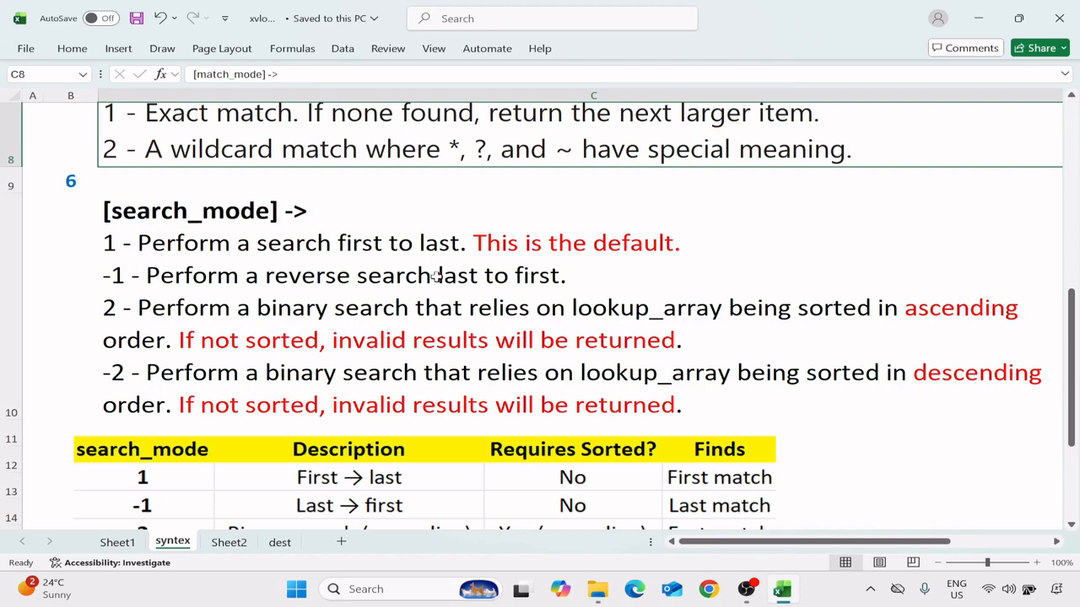
pyautogui.scroll(-3, 436, 278)
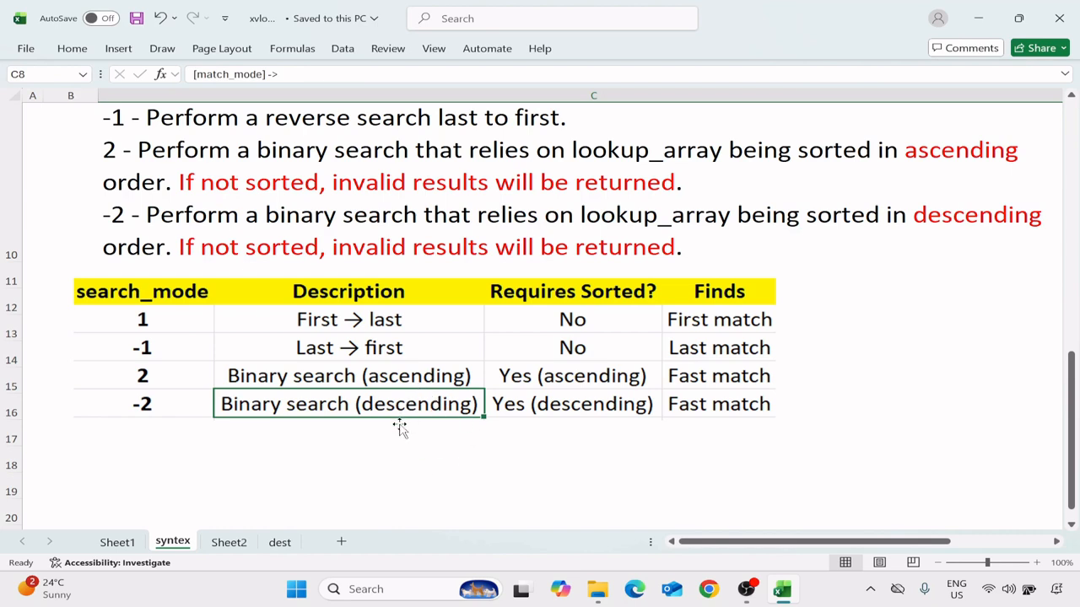
pyautogui.scroll(3, 400, 427)
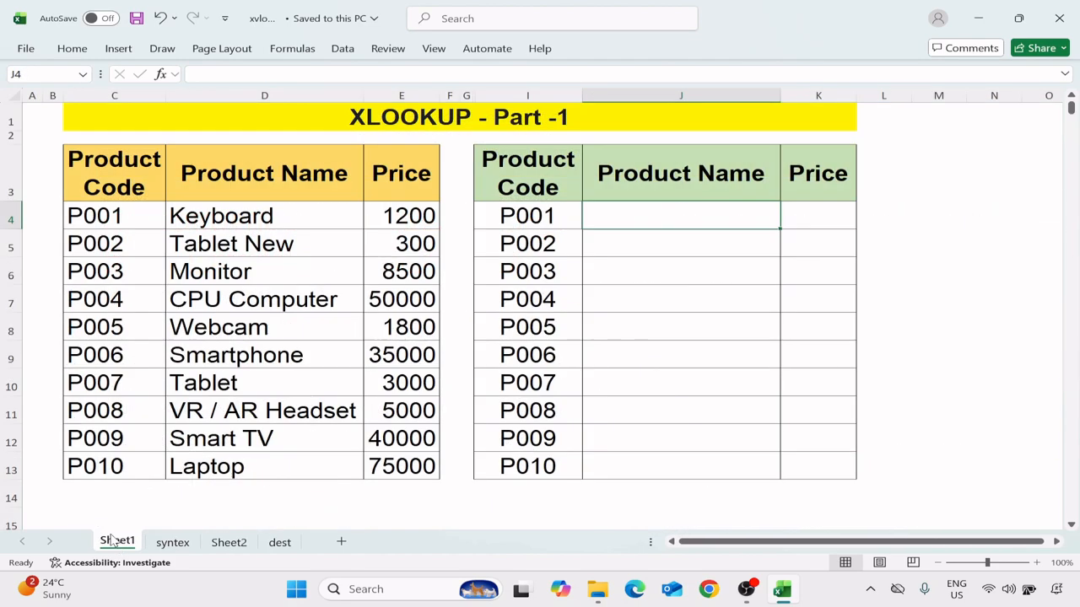
# - Go to Sheet1 and examine the headers of the orange source table and the green table's Product Code header
pyautogui.click(118, 544)
pyautogui.click(136, 168)
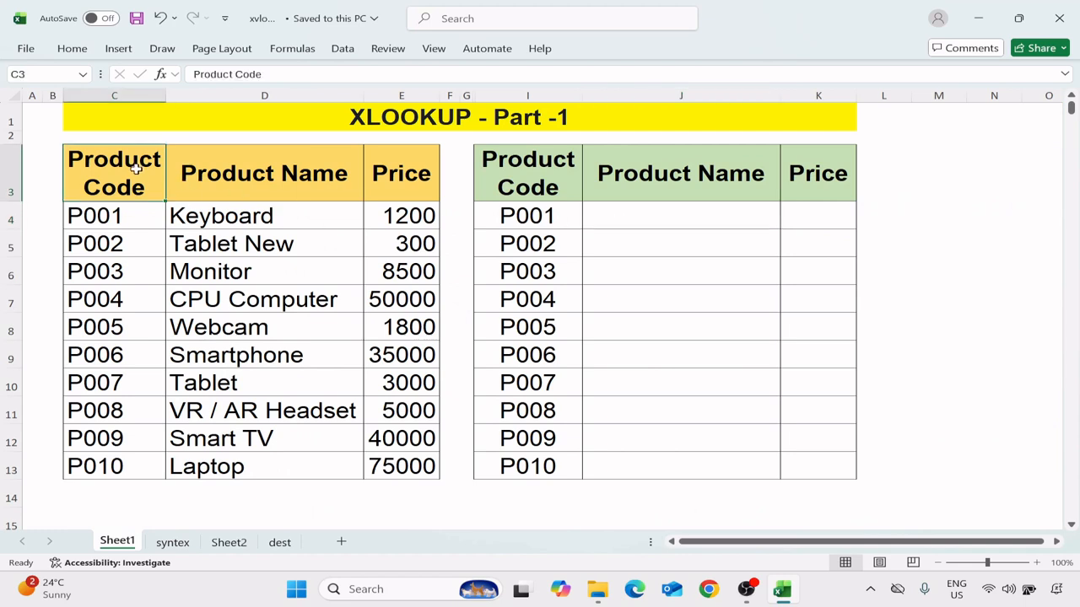
pyautogui.click(265, 179)
pyautogui.click(384, 176)
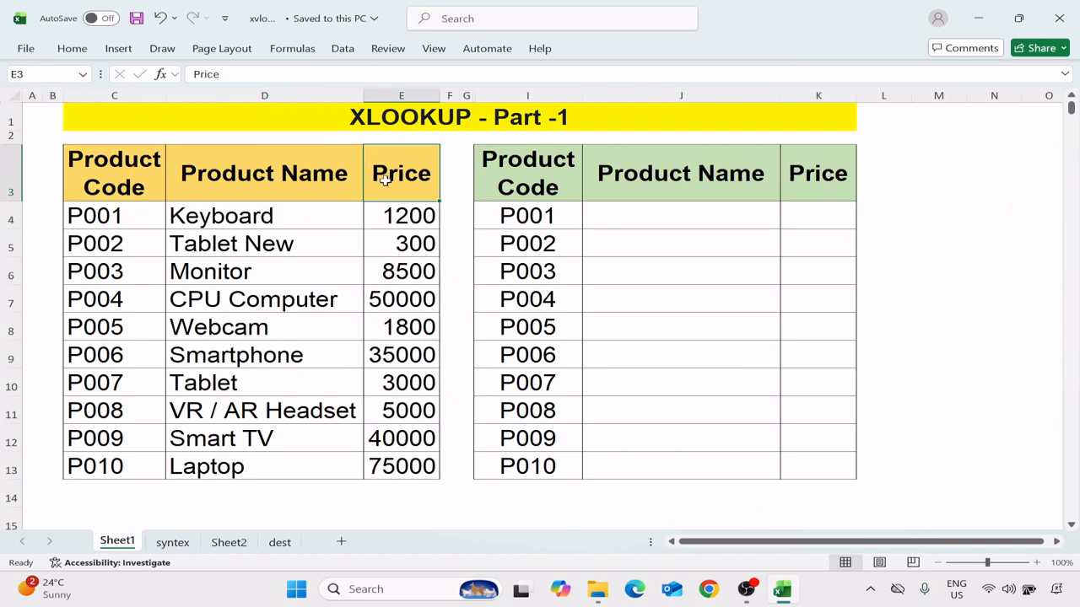
pyautogui.click(549, 180)
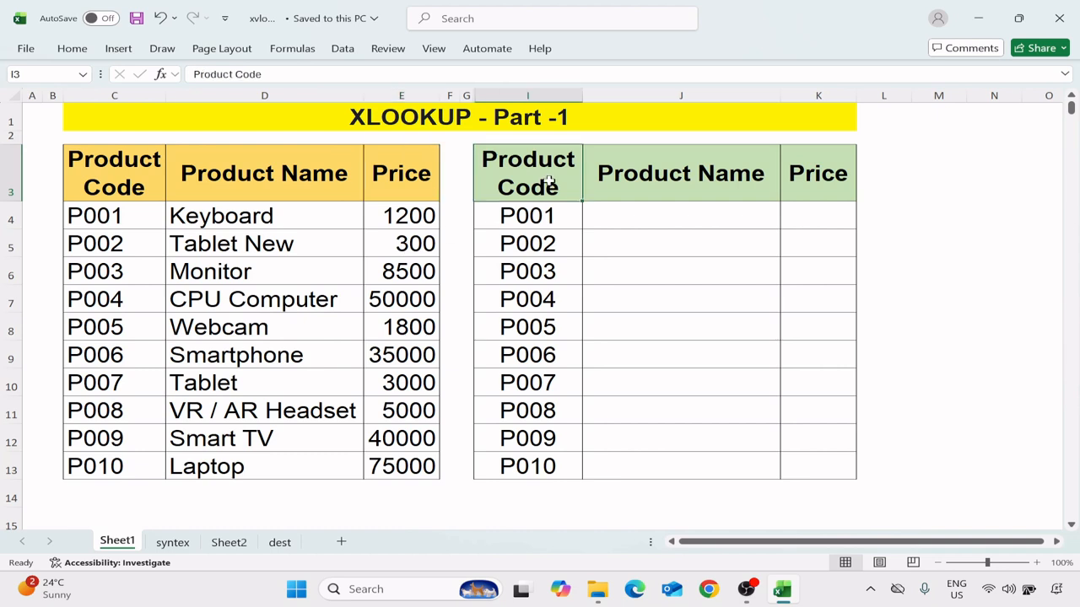
# - Start an XLOOKUP formula in cell J4 with the product code in I4 as the lookup value
pyautogui.click(647, 222)
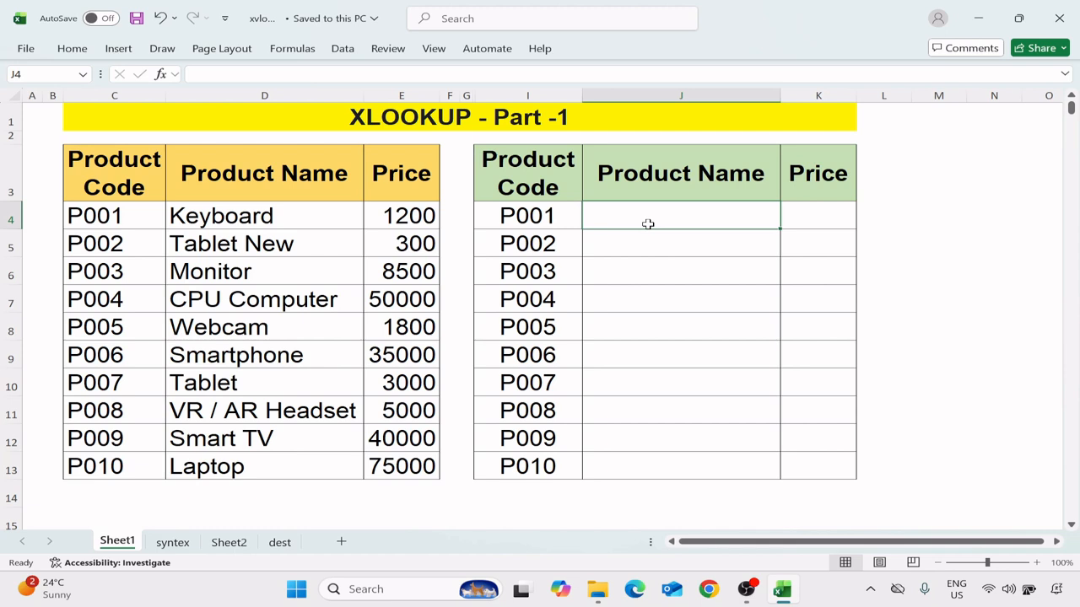
pyautogui.write('=x')
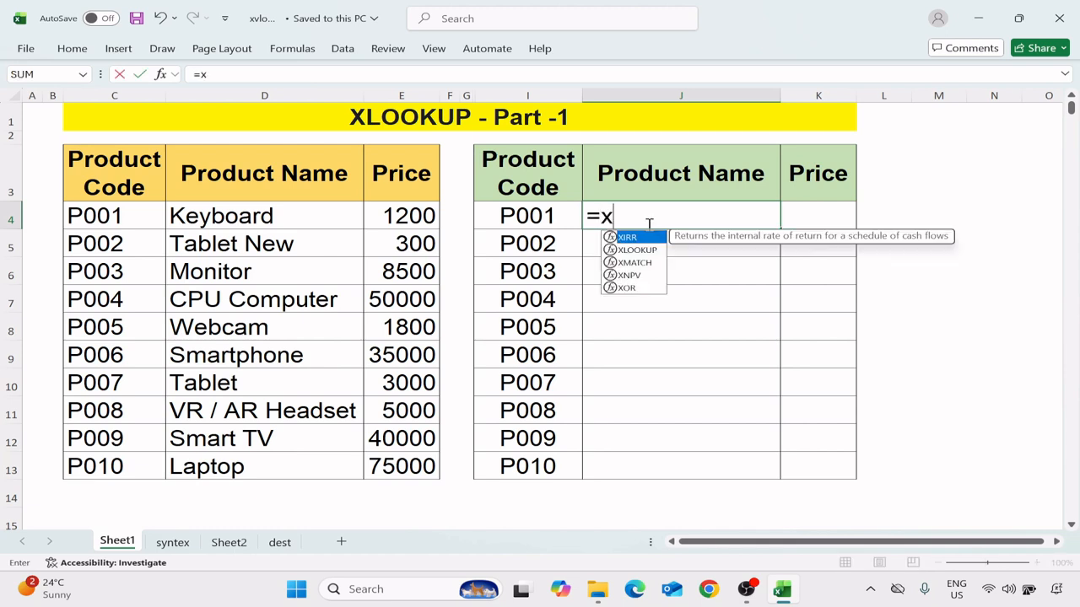
pyautogui.write('lookup')
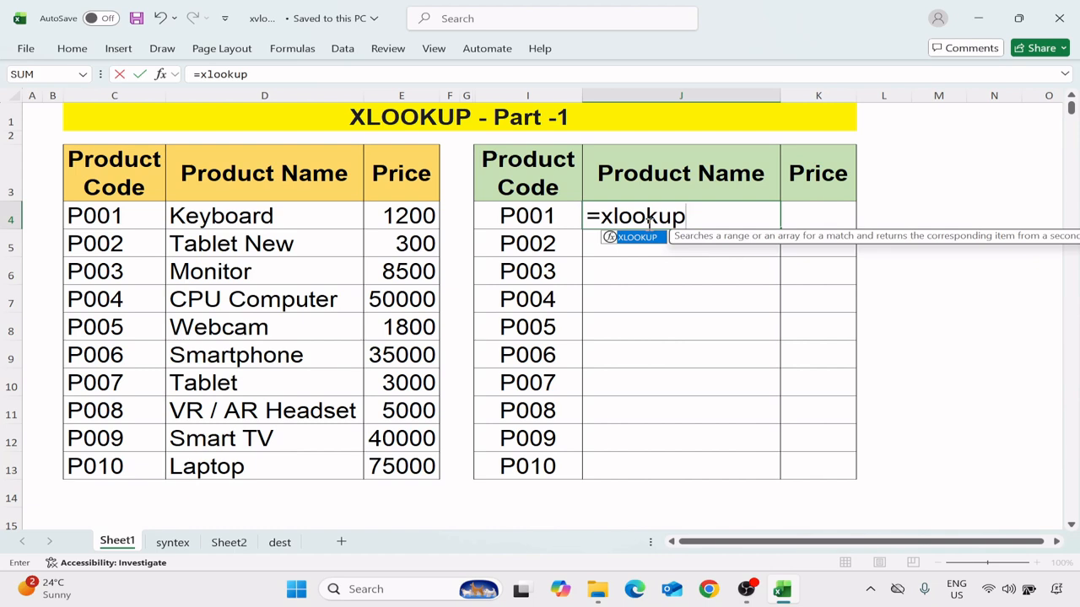
pyautogui.write('(')
pyautogui.press('Left')
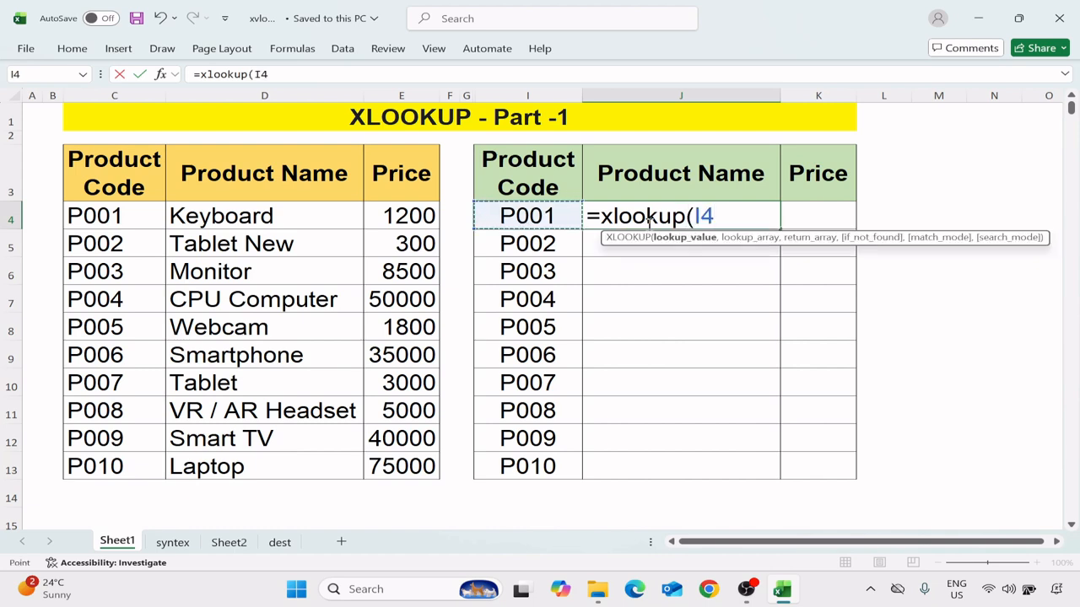
pyautogui.write(',')
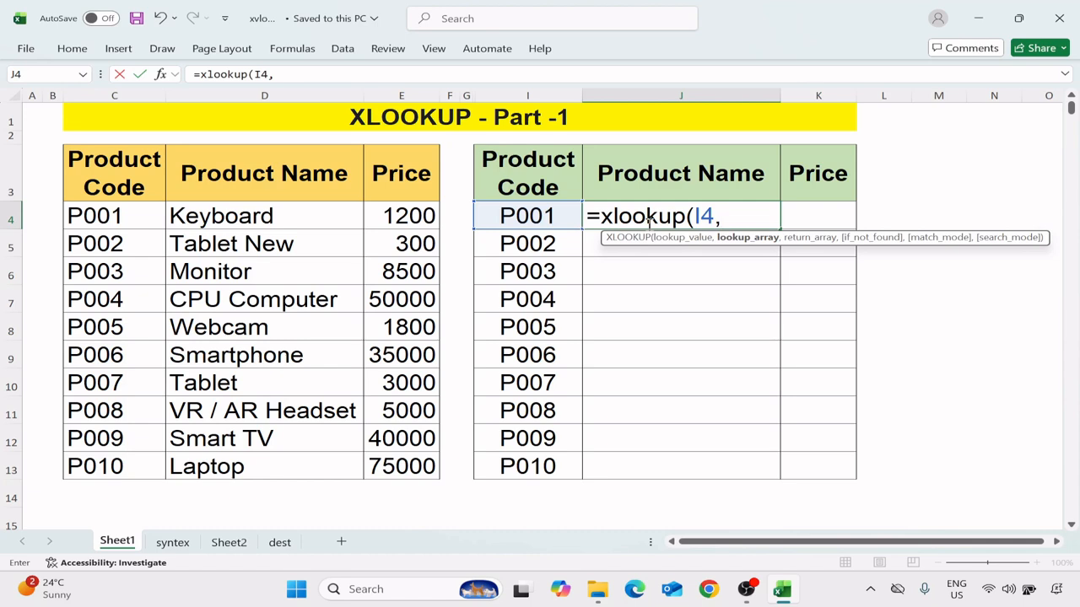
# - Supply cell C4 of the source table's Product Code column as the formula's lookup array
pyautogui.press('Left')
pyautogui.press('Left')
pyautogui.press('Left')
pyautogui.press('Left')
pyautogui.press('Left')
pyautogui.press('Left')
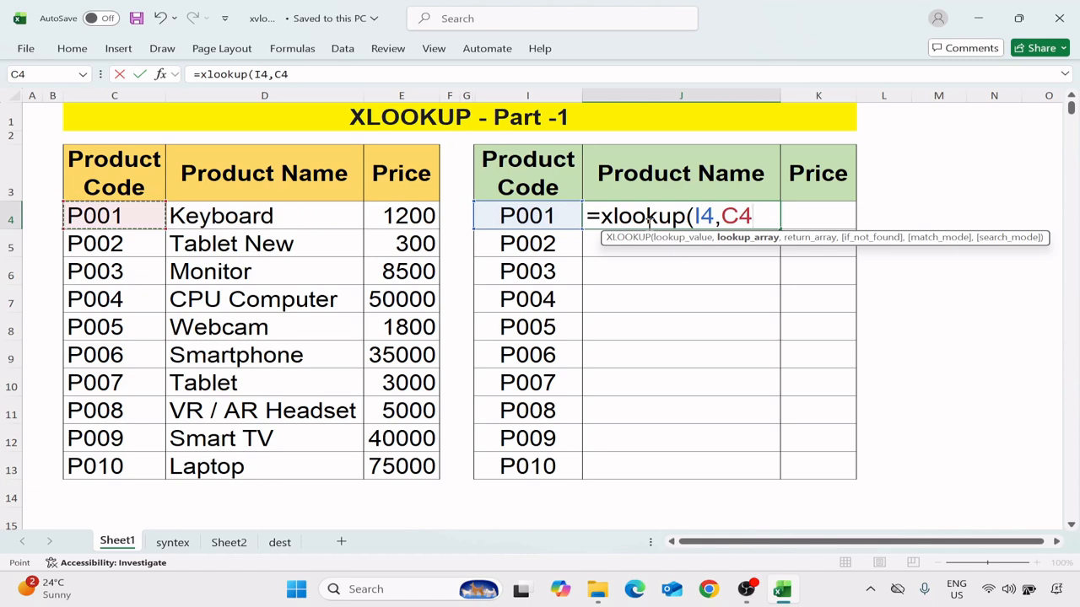
pyautogui.write(',')
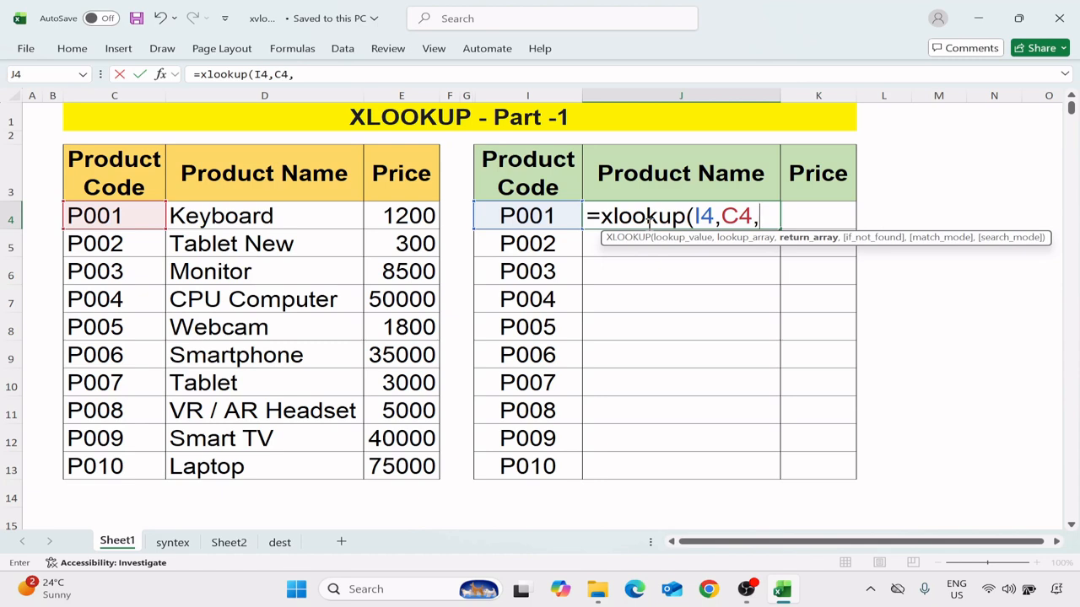
# - Supply D4 as the return array, leave the if_not_found argument empty, and enter the formula
pyautogui.press('Left')
pyautogui.press('Left')
pyautogui.press('Left')
pyautogui.press('Left')
pyautogui.press('Left')
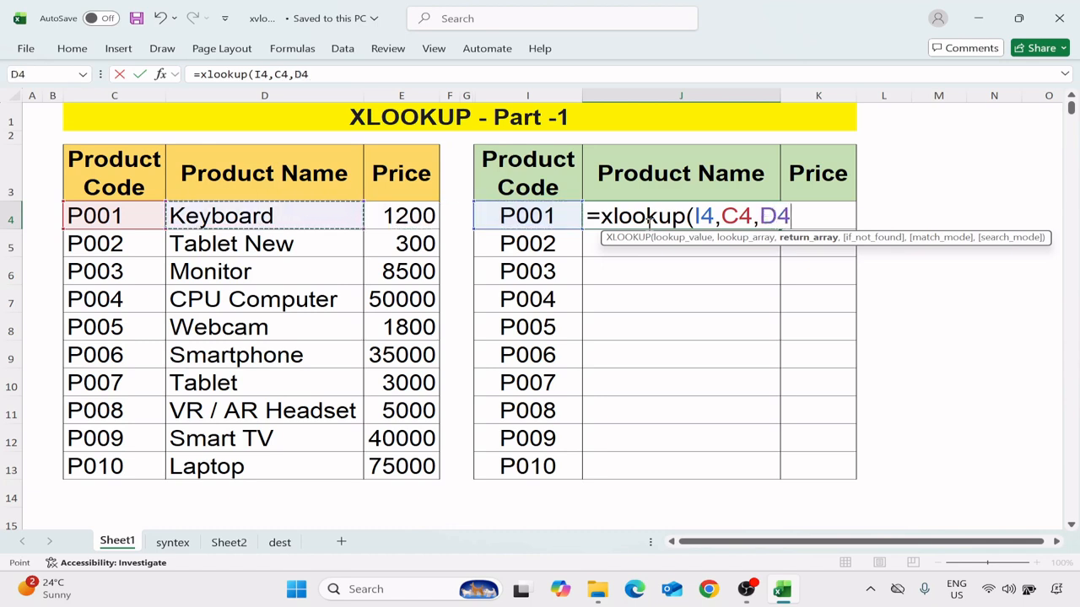
pyautogui.write(',')
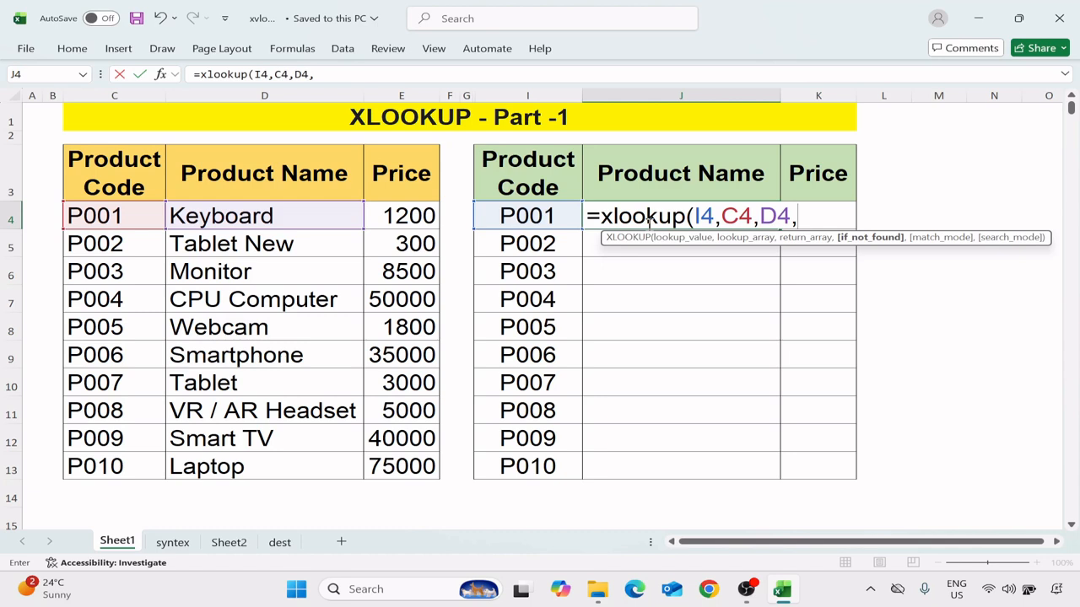
pyautogui.press('Return')
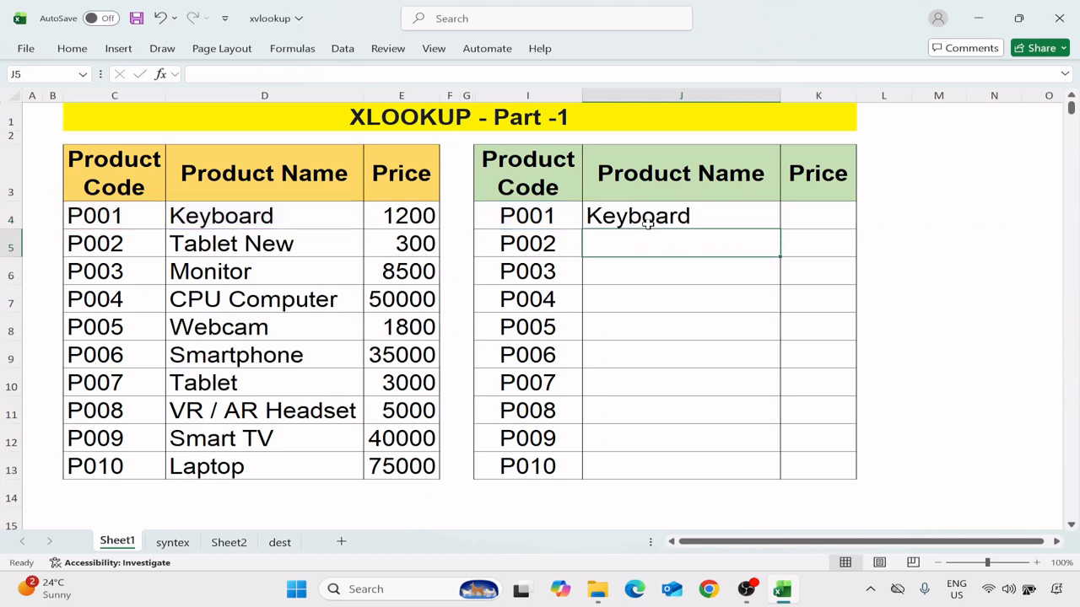
# - Copy the XLOOKUP formula from J4 down the Product Name column through J13
pyautogui.click(647, 221)
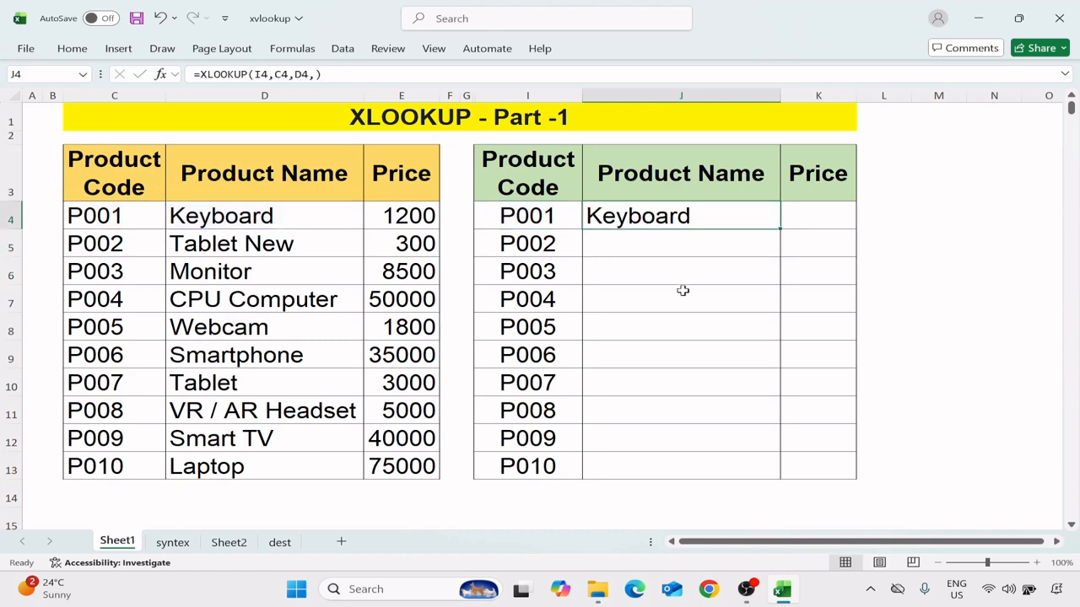
pyautogui.hotkey('ctrl', 'c')
pyautogui.hotkey('shift', 'Down')
pyautogui.hotkey('shift', 'Down')
pyautogui.hotkey('shift', 'Down')
pyautogui.hotkey('shift', 'Down')
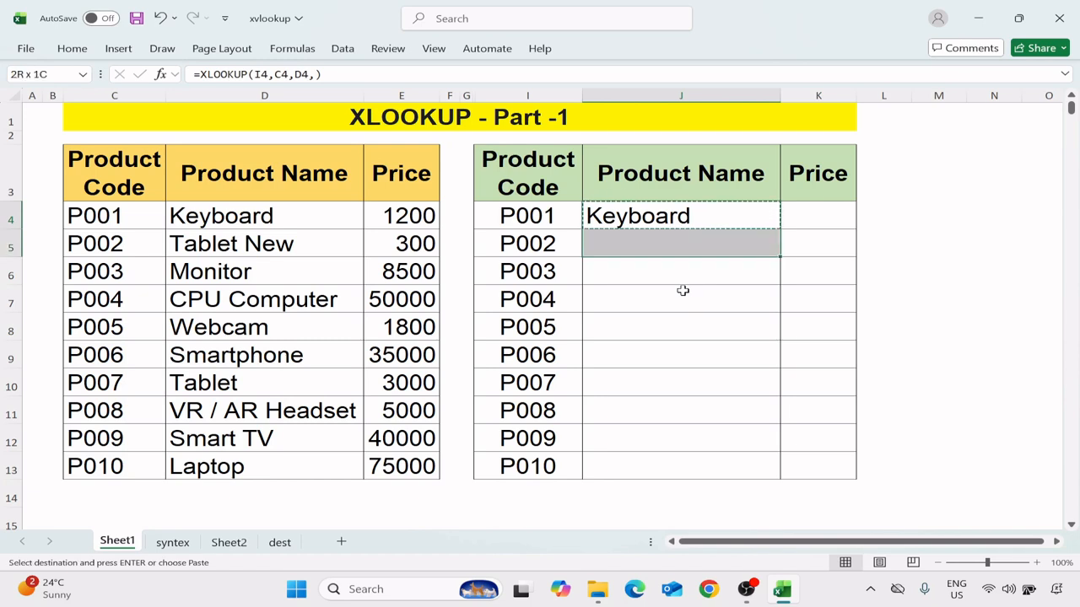
pyautogui.hotkey('shift', 'Down')
pyautogui.hotkey('shift', 'Down')
pyautogui.hotkey('shift', 'Down')
pyautogui.hotkey('shift', 'Down')
pyautogui.hotkey('shift', 'Down')
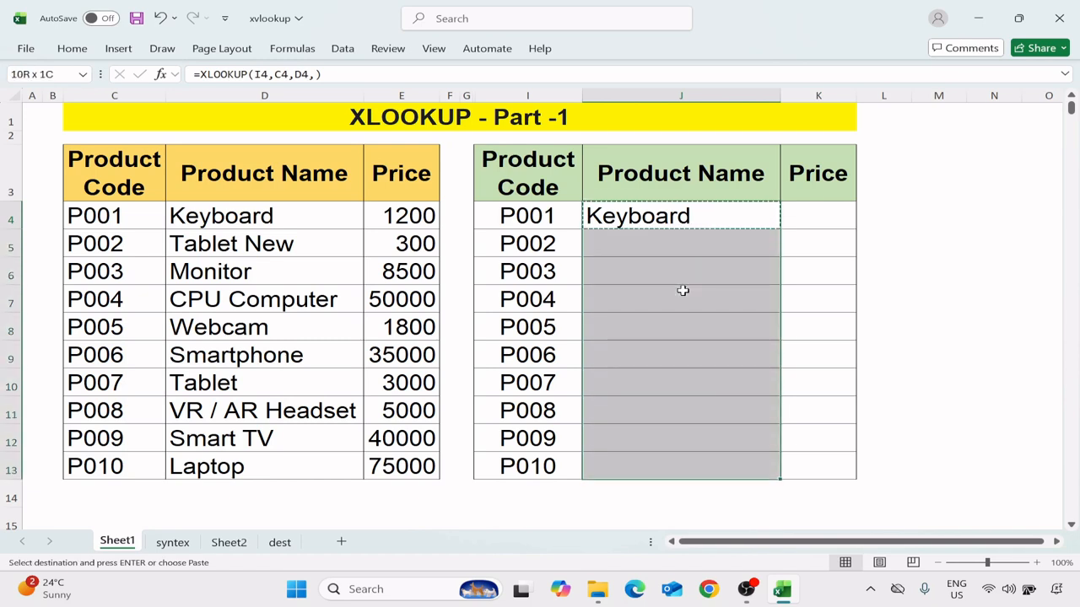
pyautogui.hotkey('ctrl', 'v')
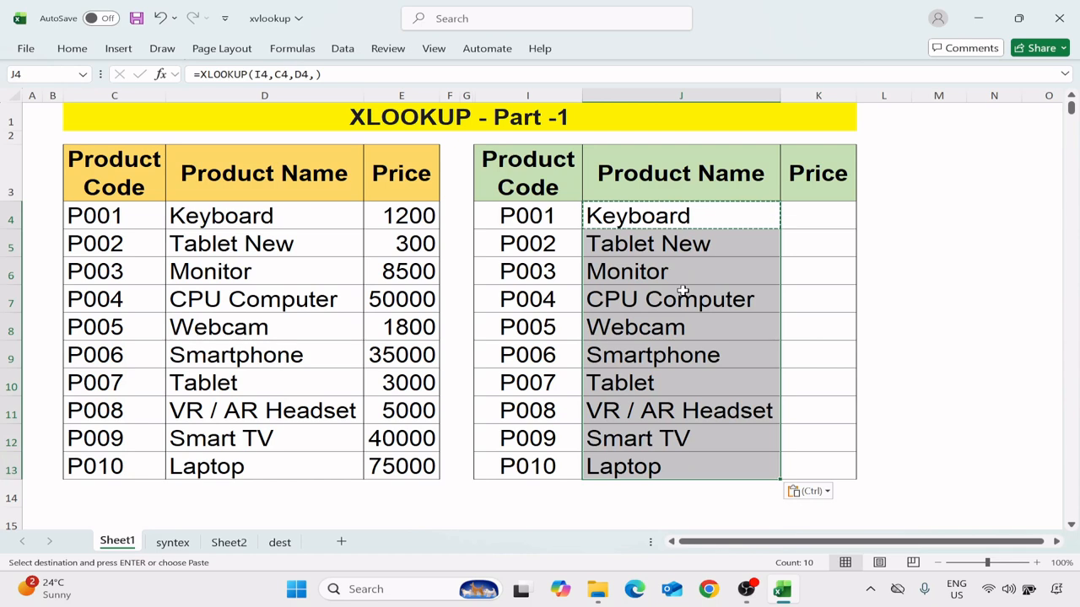
pyautogui.press('Escape')
pyautogui.press('Down')
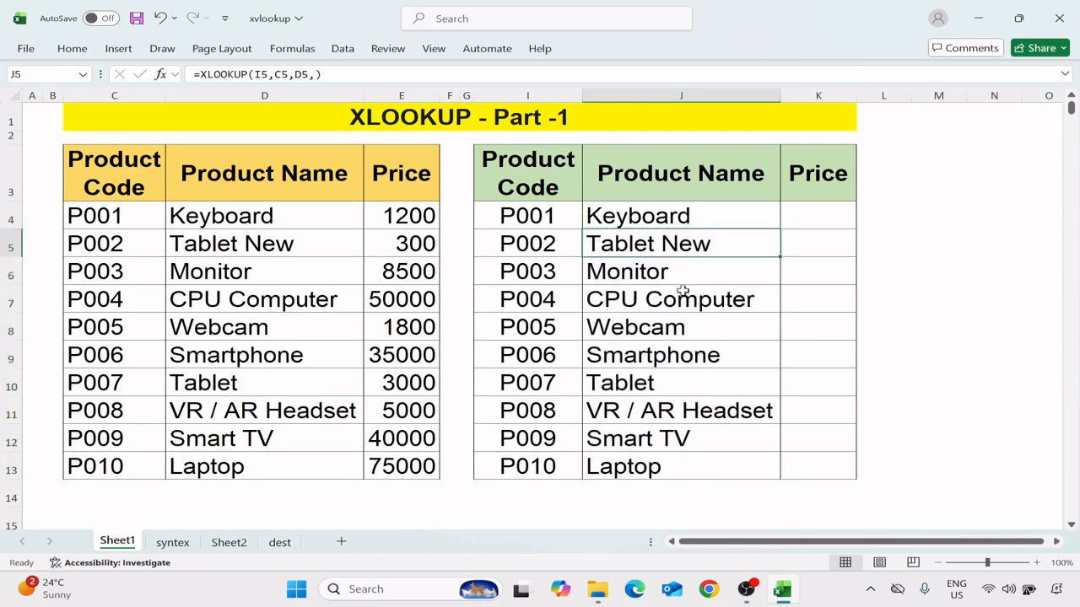
# - Compare the looked-up product names for codes P006, P009 and P002 with the entries in the source table
pyautogui.click(116, 357)
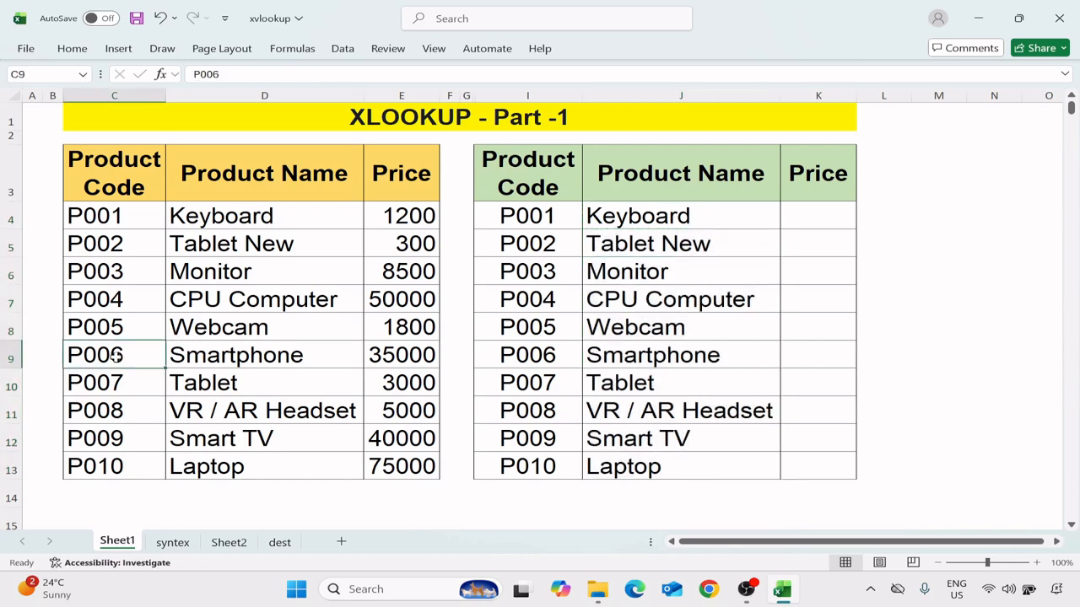
pyautogui.click(272, 360)
pyautogui.click(525, 360)
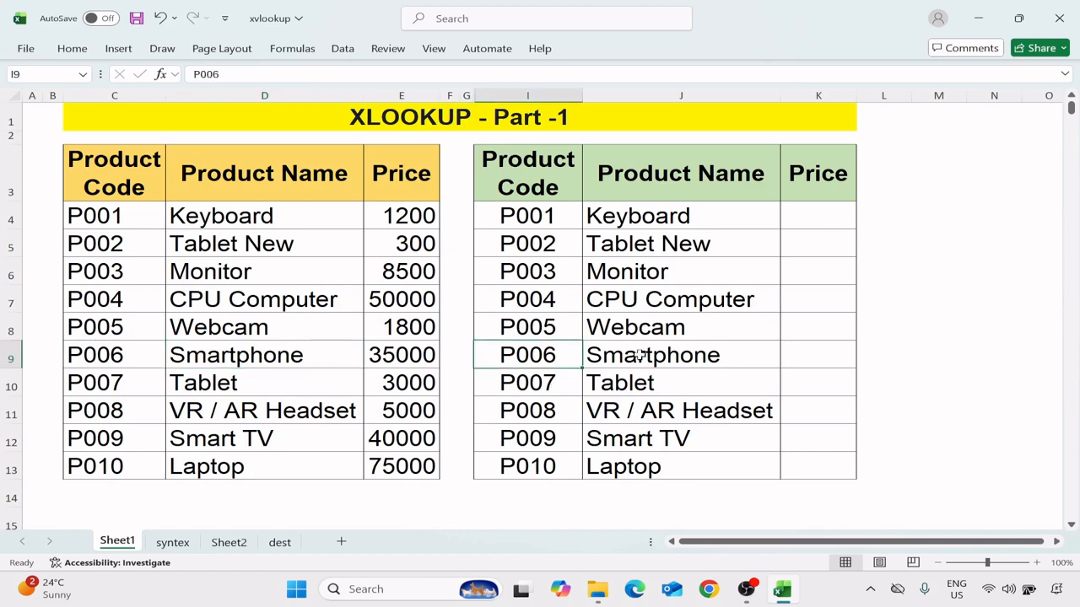
pyautogui.click(640, 355)
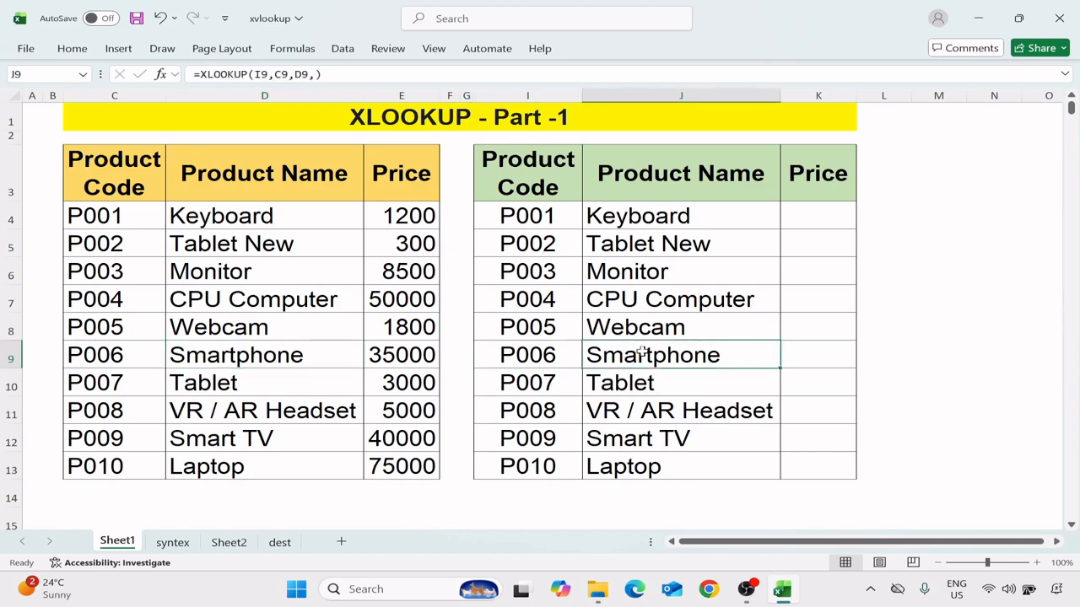
pyautogui.click(122, 443)
pyautogui.click(250, 440)
pyautogui.click(549, 439)
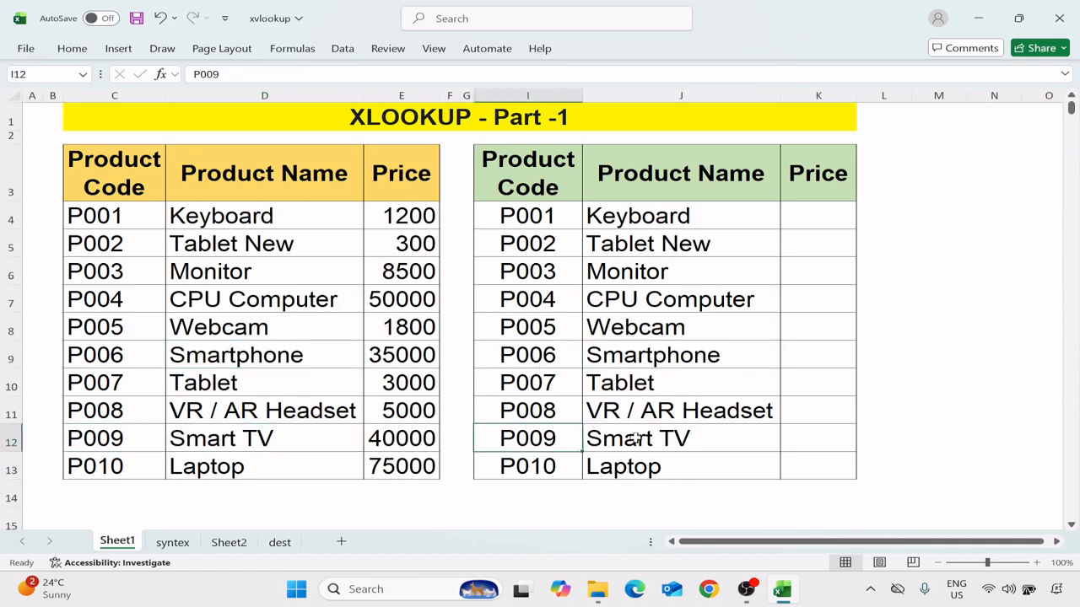
pyautogui.click(637, 438)
pyautogui.click(111, 243)
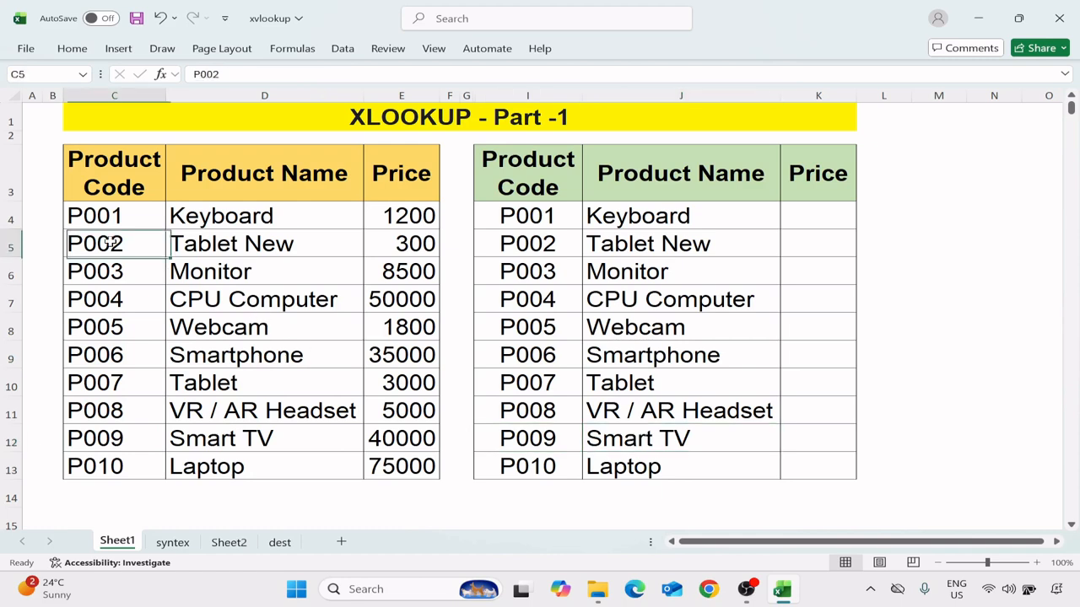
pyautogui.click(232, 246)
pyautogui.click(656, 246)
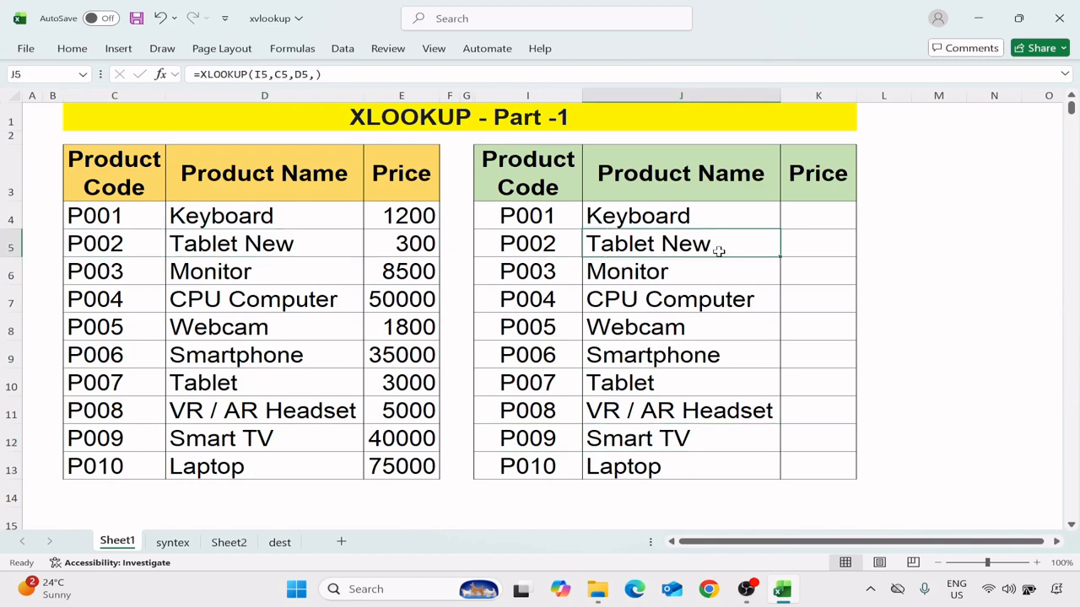
# - Start an XLOOKUP formula in cell K4 of the Price column with product code cell I4 as the lookup value
pyautogui.click(710, 220)
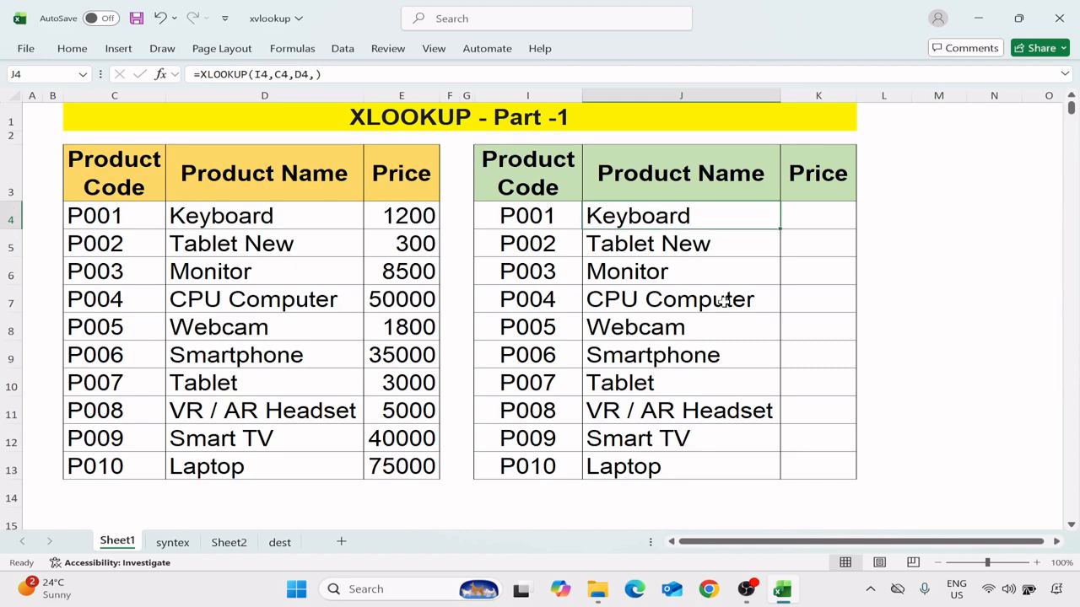
pyautogui.press('Right')
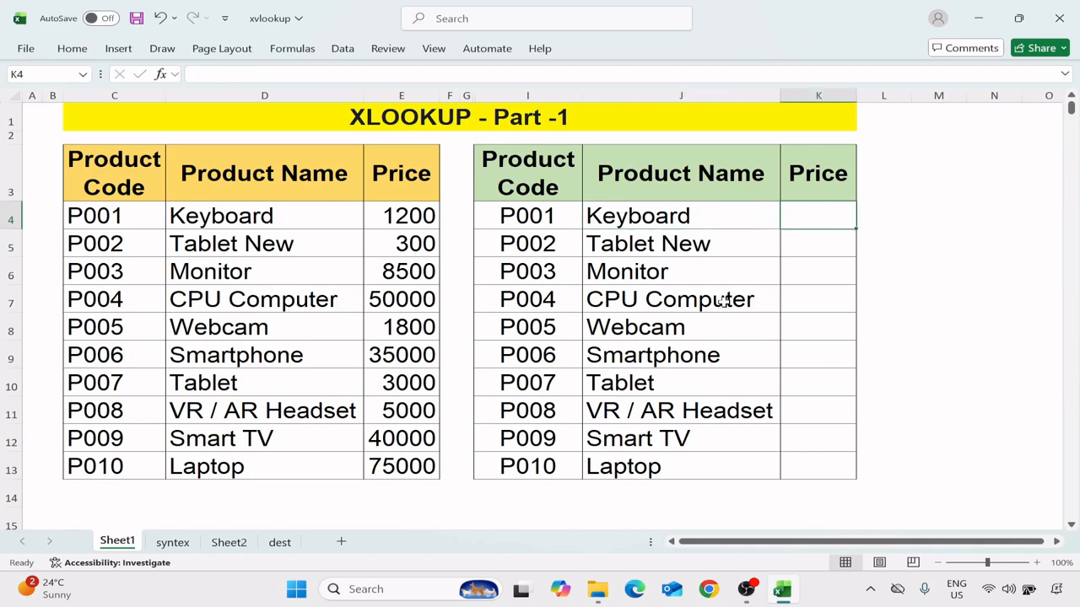
pyautogui.write('=')
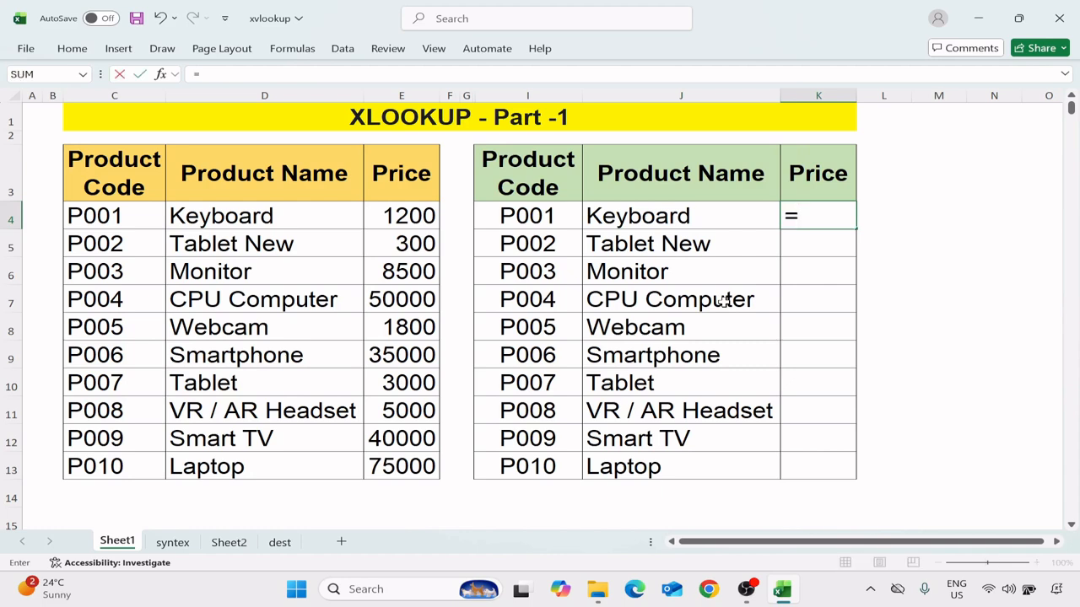
pyautogui.write('x')
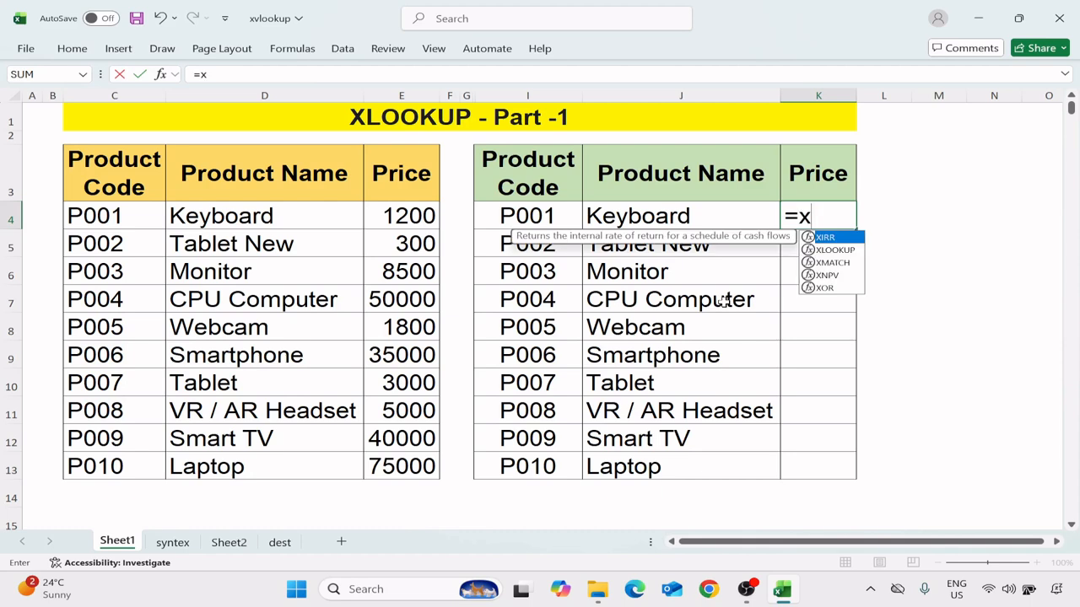
pyautogui.write('lookup')
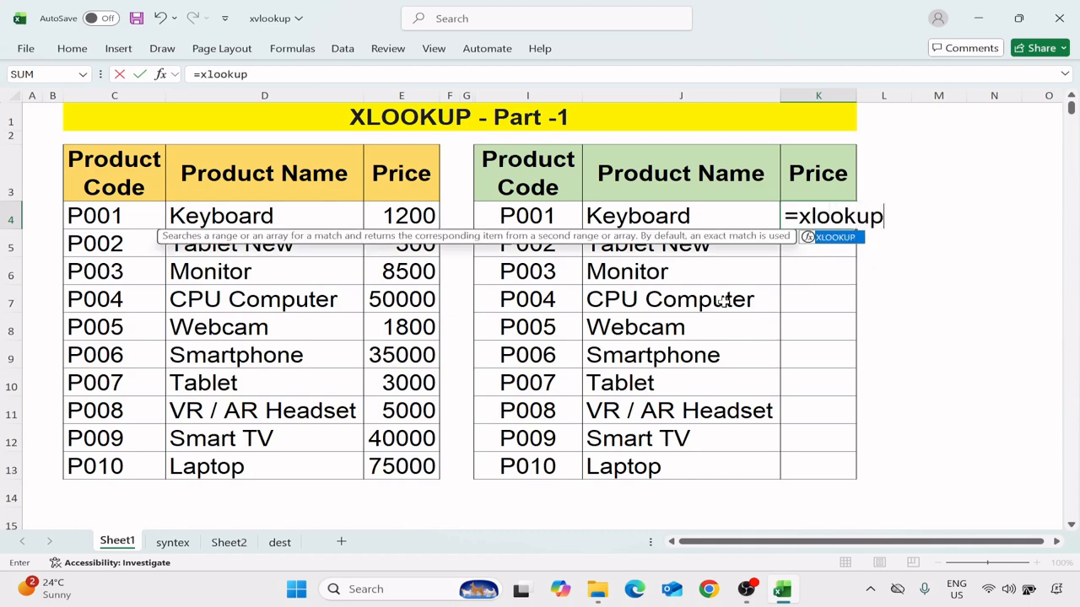
pyautogui.write('(')
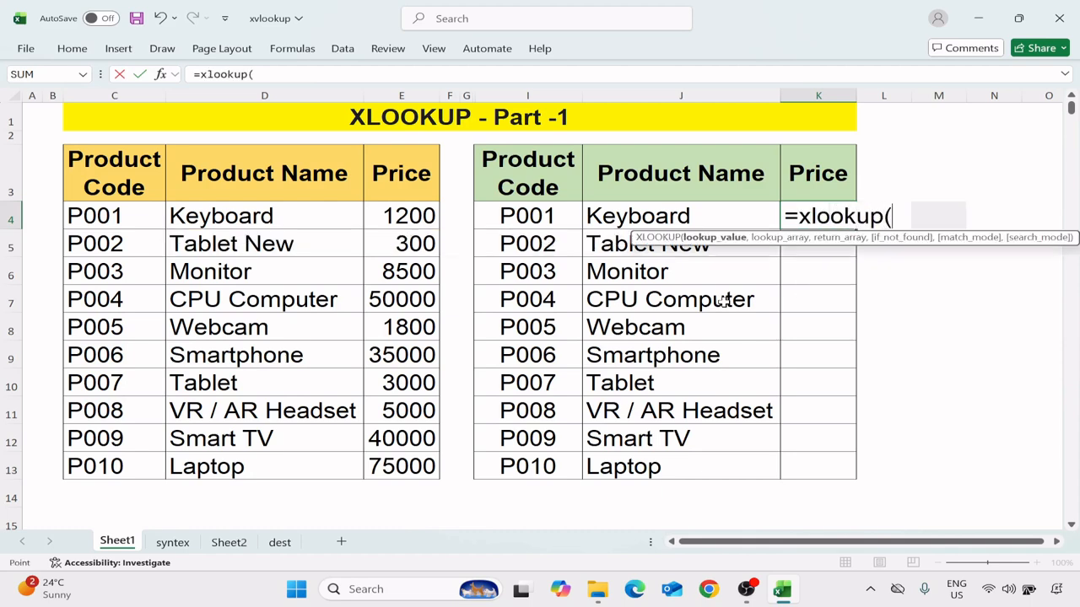
pyautogui.press('Left')
pyautogui.press('Left')
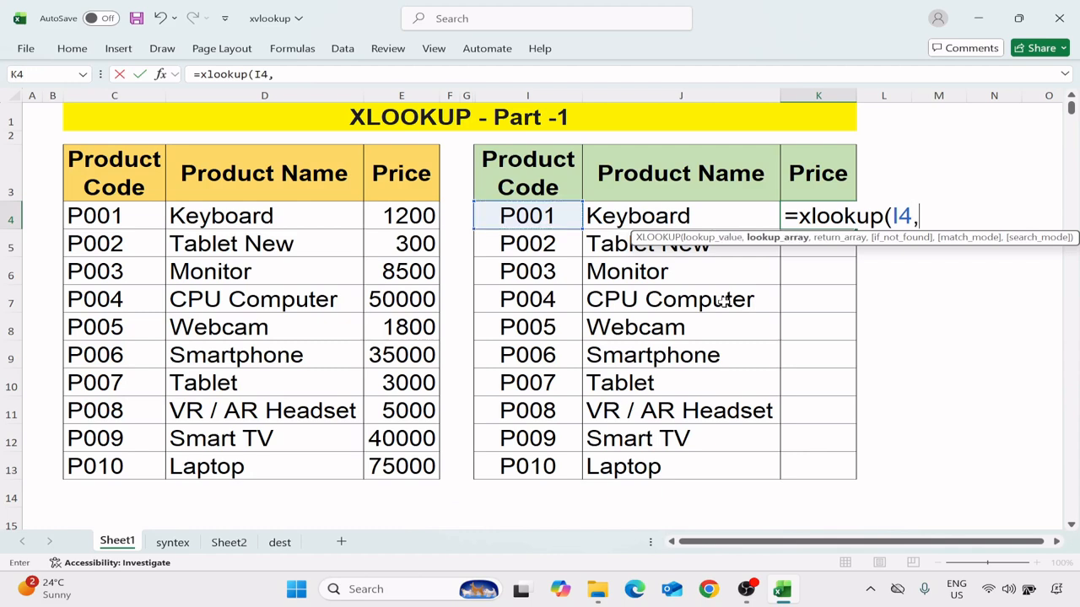
# - Supply cell C4 of the source table as the lookup array of the price formula
pyautogui.press('Left')
pyautogui.press('Left')
pyautogui.press('Left')
pyautogui.press('Left')
pyautogui.press('Left')
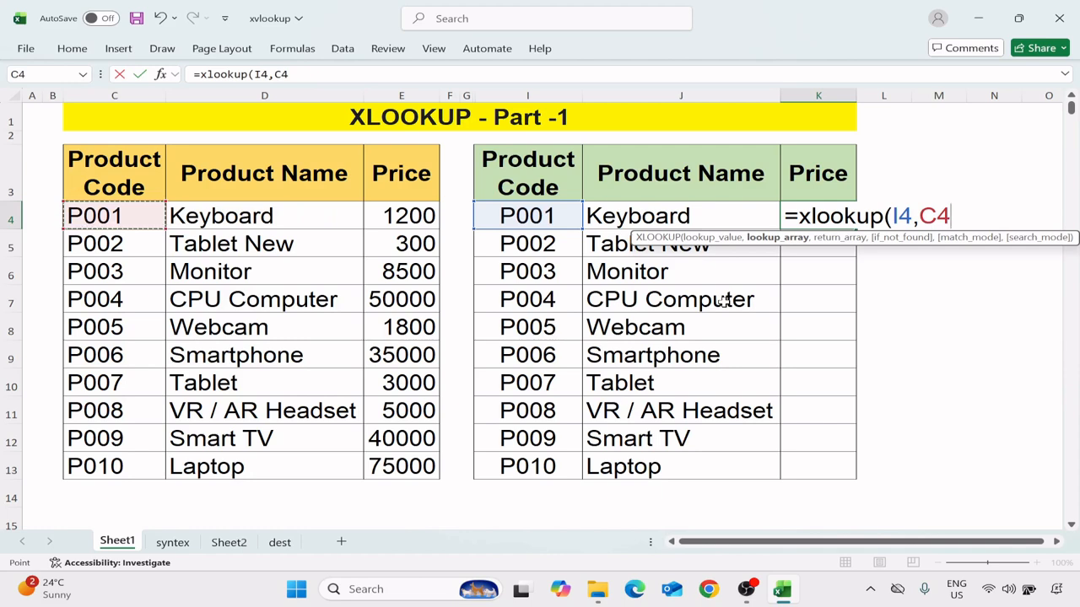
pyautogui.write(',')
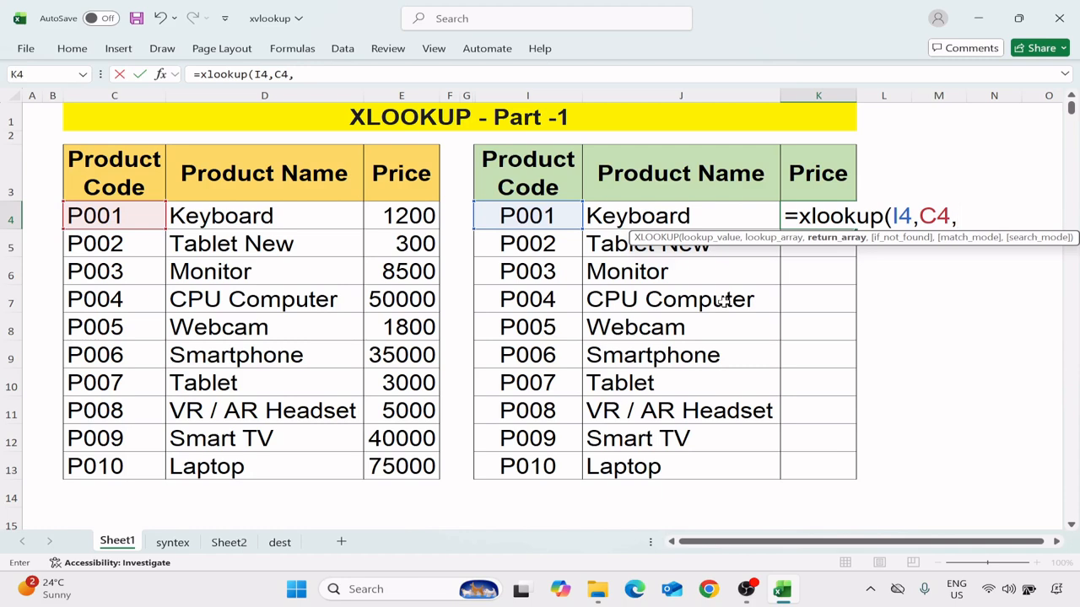
# - Supply source price cell E4 as the return array, leave the if_not_found argument empty, and enter the formula
pyautogui.press('Left')
pyautogui.press('Left')
pyautogui.press('Left')
pyautogui.press('Left')
pyautogui.press('Left')
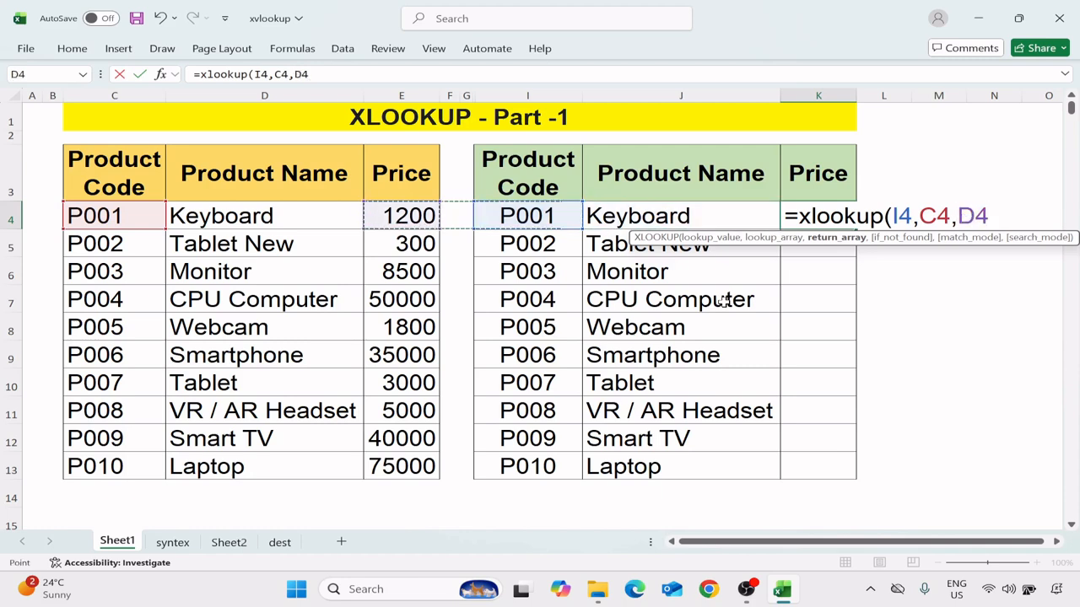
pyautogui.press('Left')
pyautogui.press('Right')
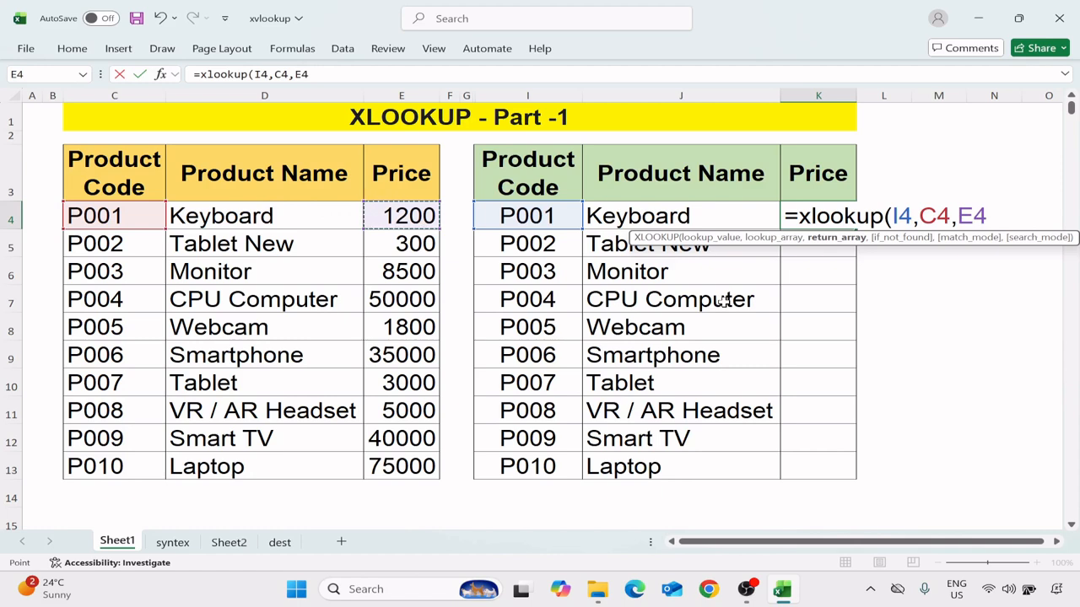
pyautogui.write(',')
pyautogui.press('Return')
# - Copy the XLOOKUP formula from K4 down the Price column through K13
pyautogui.press('Up')
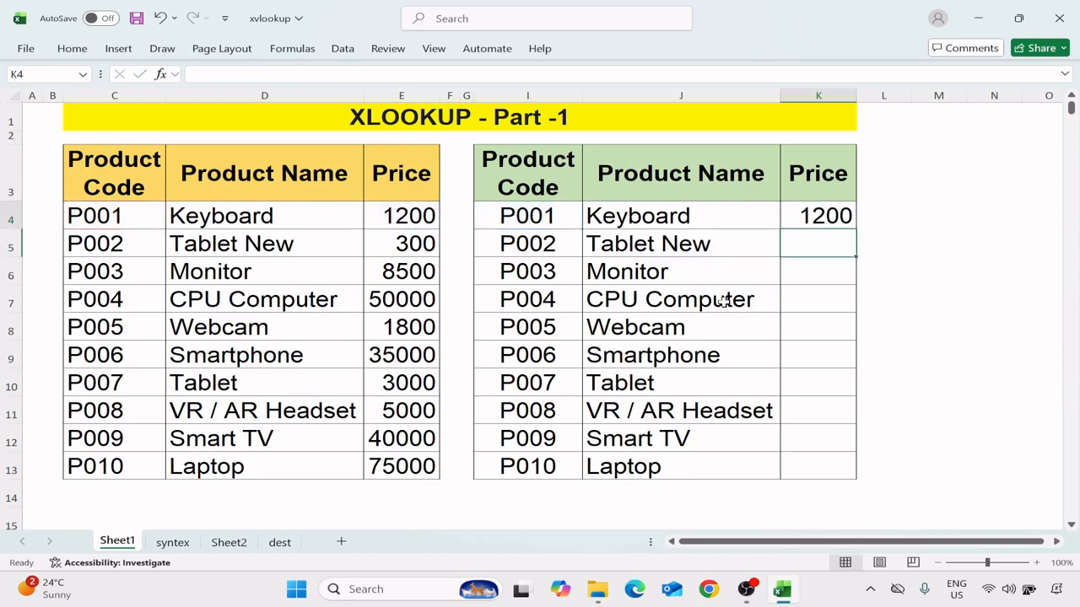
pyautogui.hotkey('ctrl', 'c')
pyautogui.hotkey('shift', 'Down')
pyautogui.hotkey('shift', 'Down')
pyautogui.hotkey('shift', 'Down')
pyautogui.hotkey('shift', 'Down')
pyautogui.hotkey('shift', 'Down')
pyautogui.hotkey('shift', 'Down')
pyautogui.hotkey('shift', 'Down')
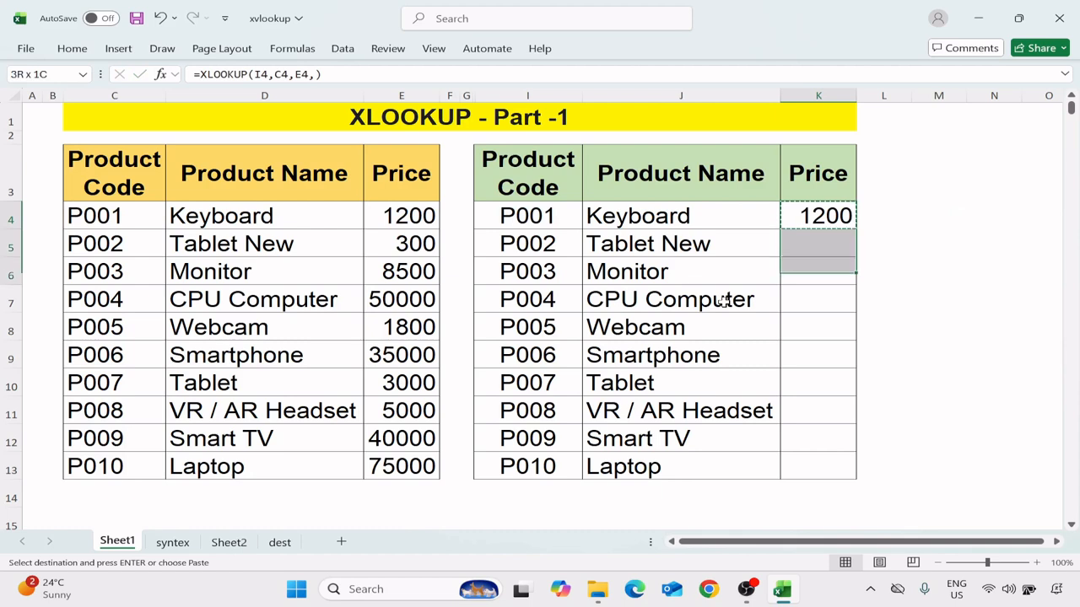
pyautogui.hotkey('shift', 'Down')
pyautogui.hotkey('shift', 'Down')
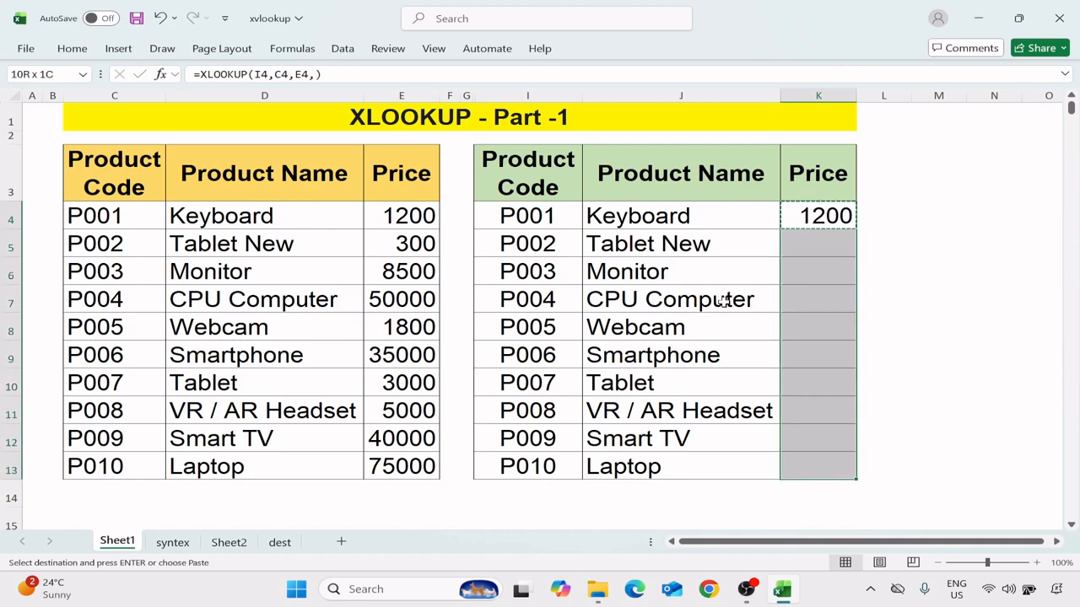
pyautogui.hotkey('ctrl', 'v')
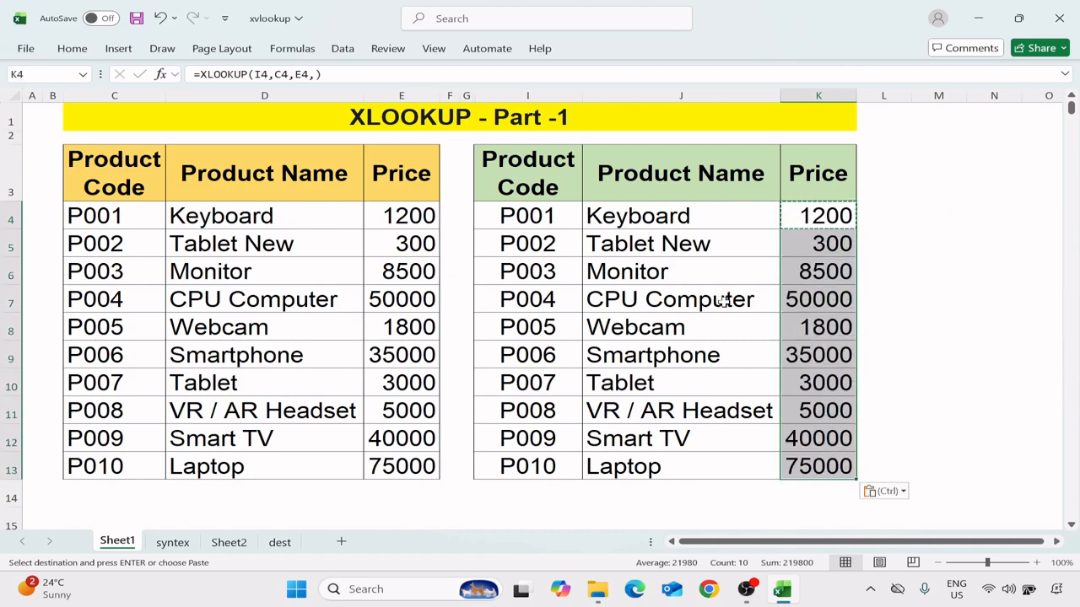
pyautogui.press('Escape')
# - Compare the looked-up product name and price for code P008 with its row in the source table
pyautogui.click(701, 302)
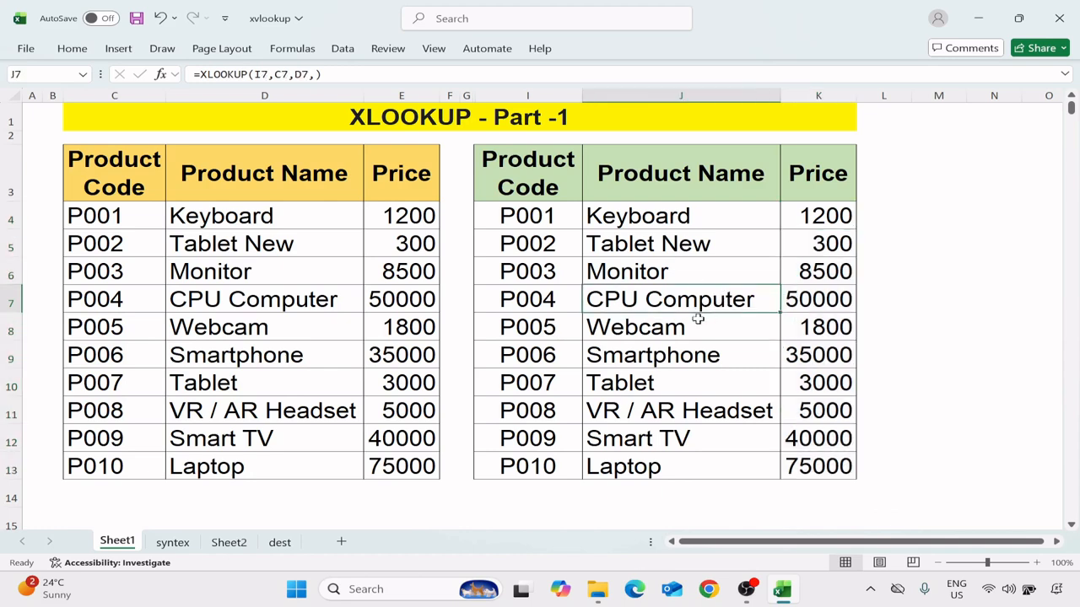
pyautogui.click(705, 358)
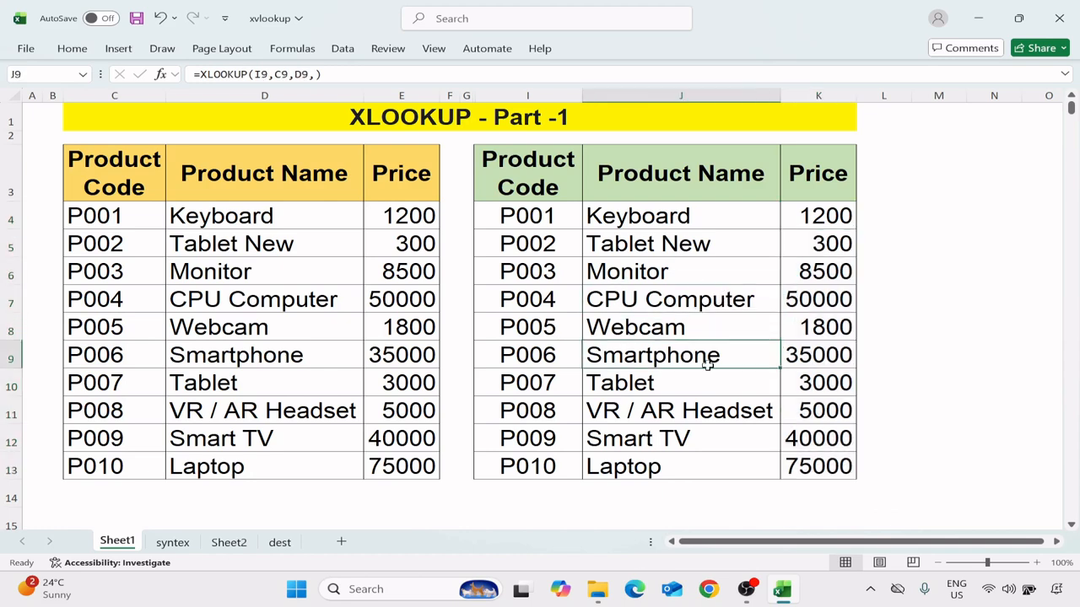
pyautogui.click(118, 413)
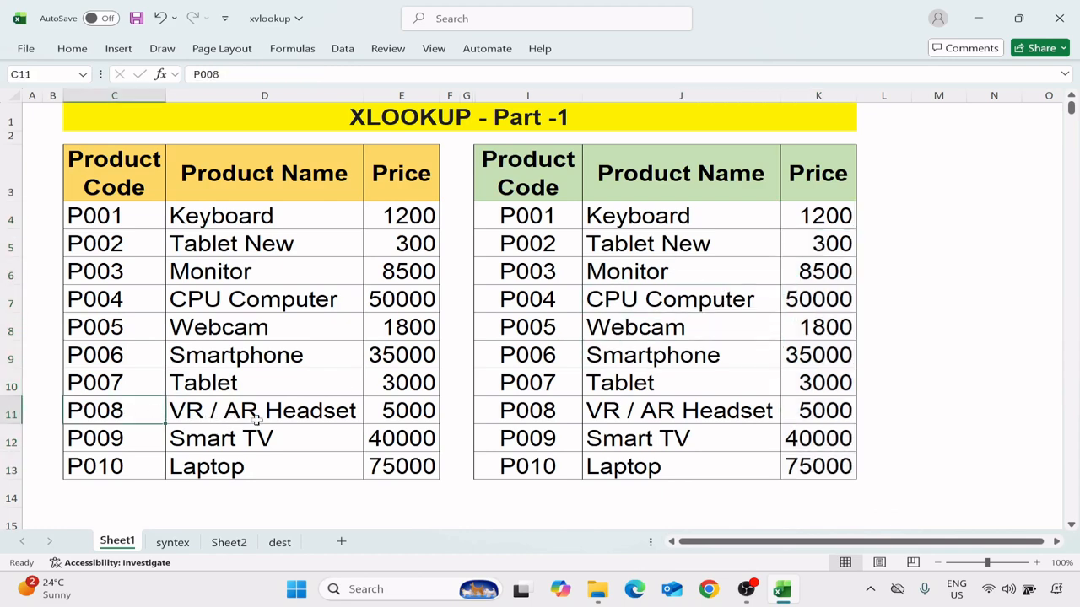
pyautogui.click(428, 409)
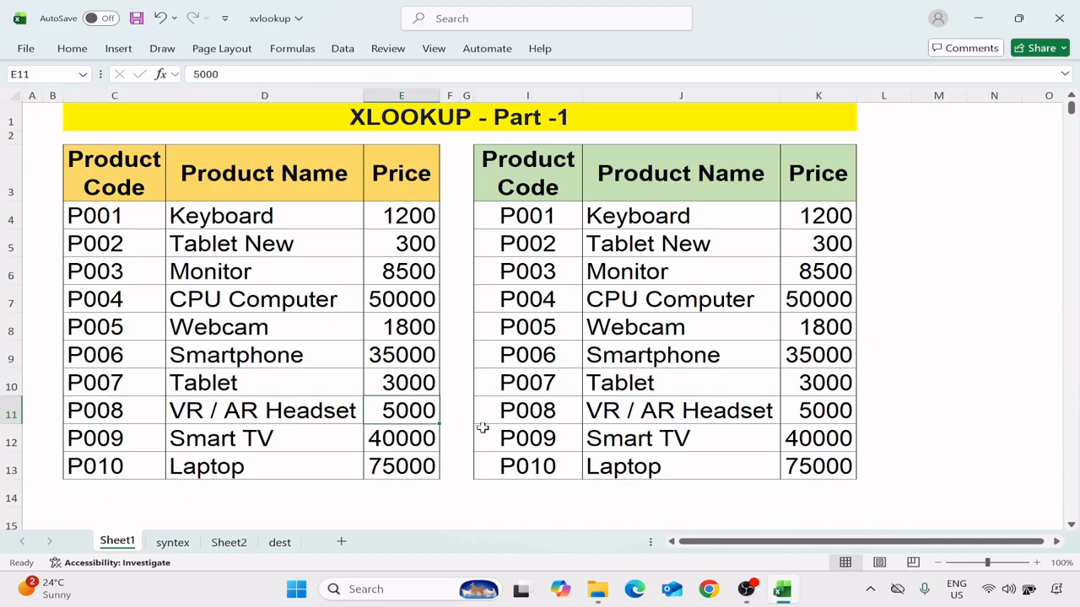
pyautogui.click(565, 409)
pyautogui.click(690, 414)
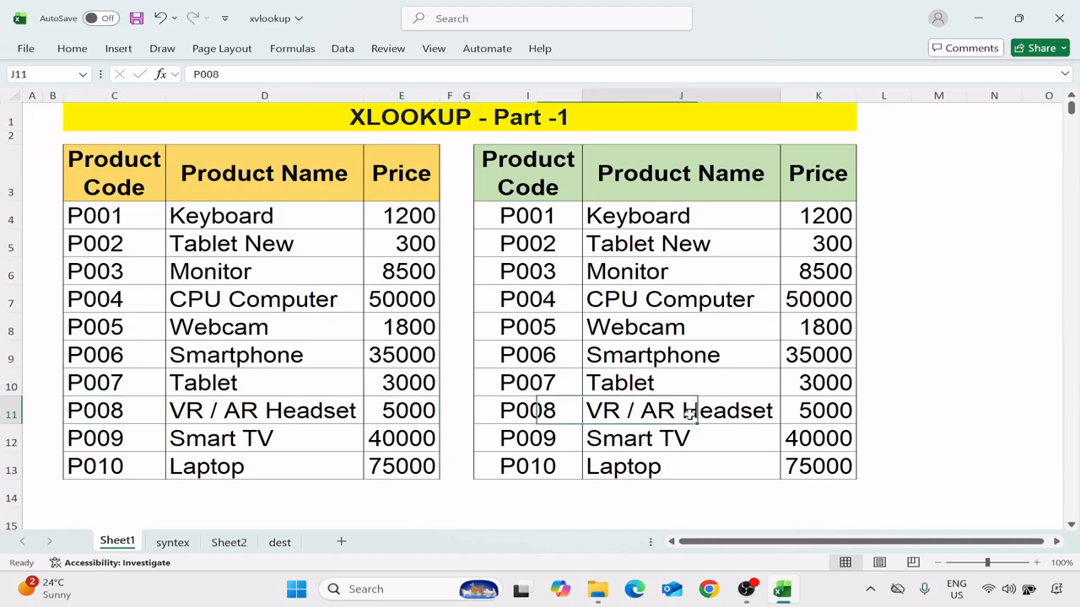
pyautogui.click(838, 411)
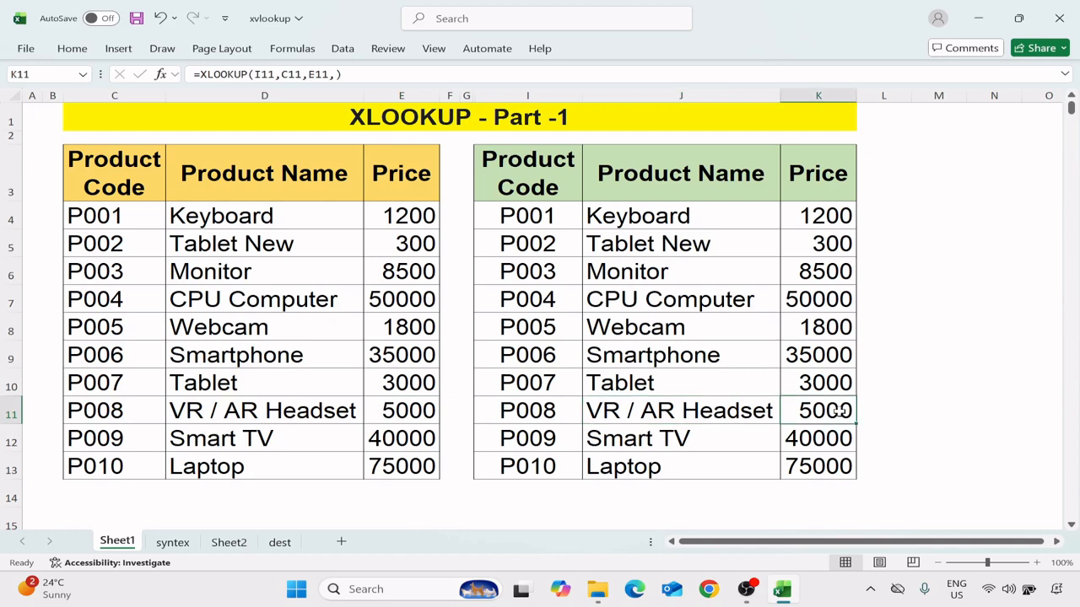
# - Clear all the formulas from J4:K13 in the second table's Product Name and Price columns
pyautogui.click(714, 220)
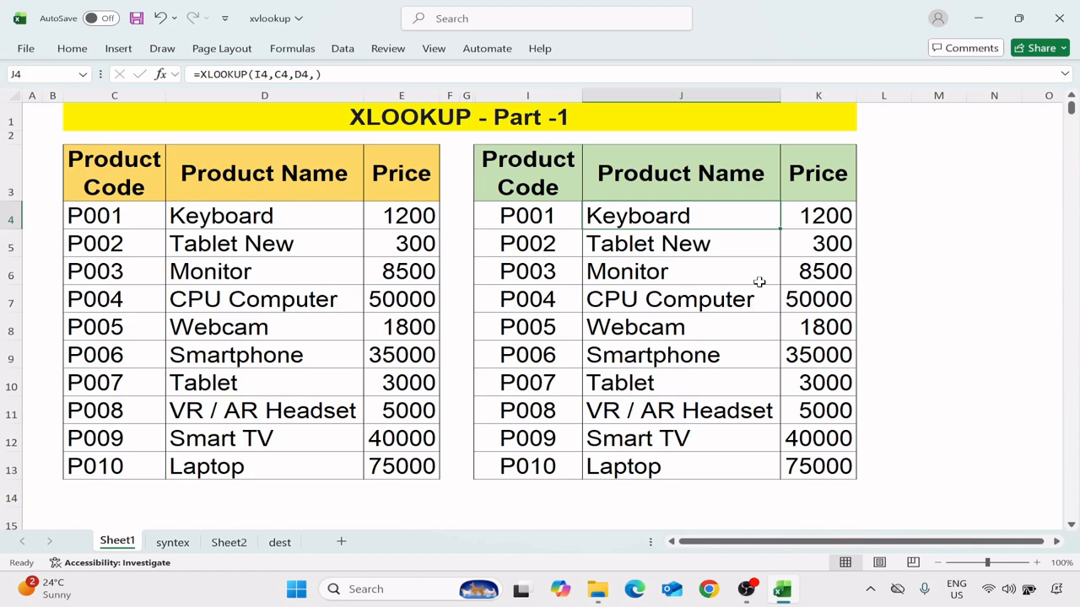
pyautogui.hotkey('shift', 'Right')
pyautogui.hotkey('ctrl', 'shift', 'Down')
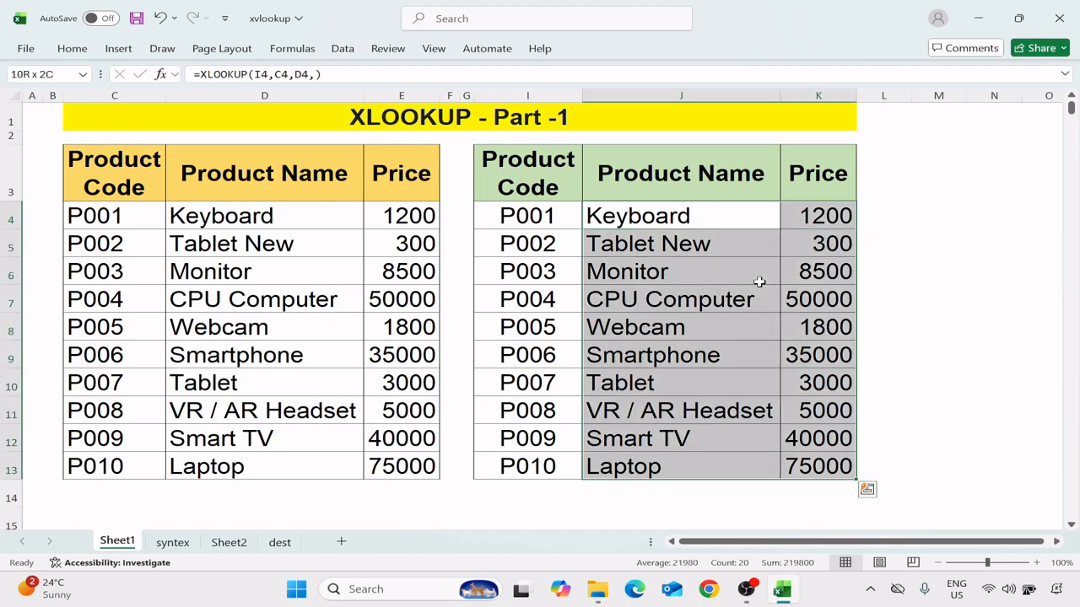
pyautogui.press('Delete')
pyautogui.press('Up')
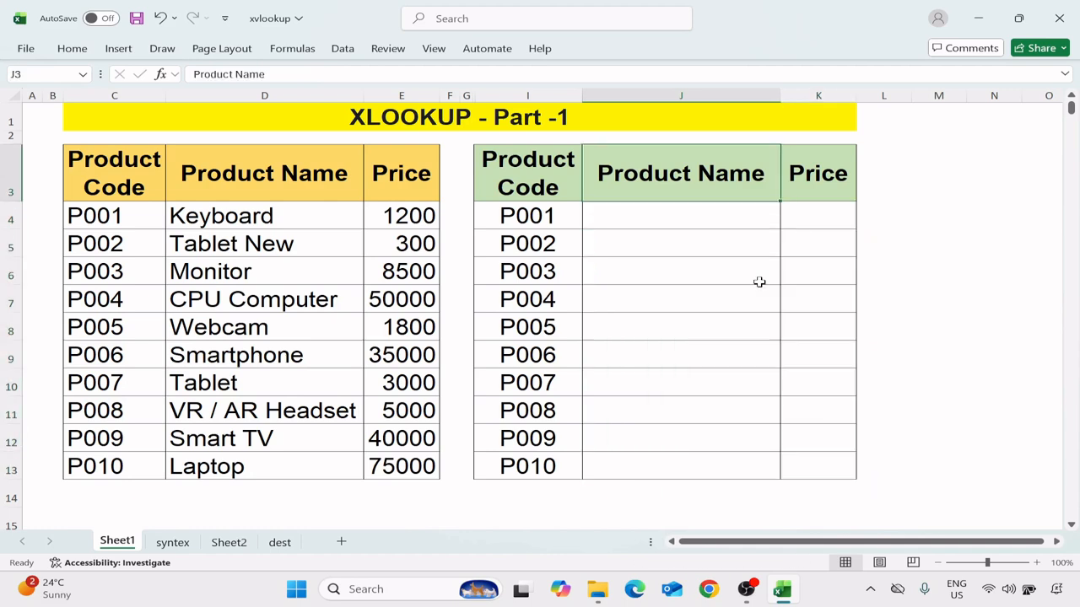
# - Start a new XLOOKUP formula in J4 with the whole product code range I4:I13 as the lookup value
pyautogui.press('Down')
pyautogui.write('=')
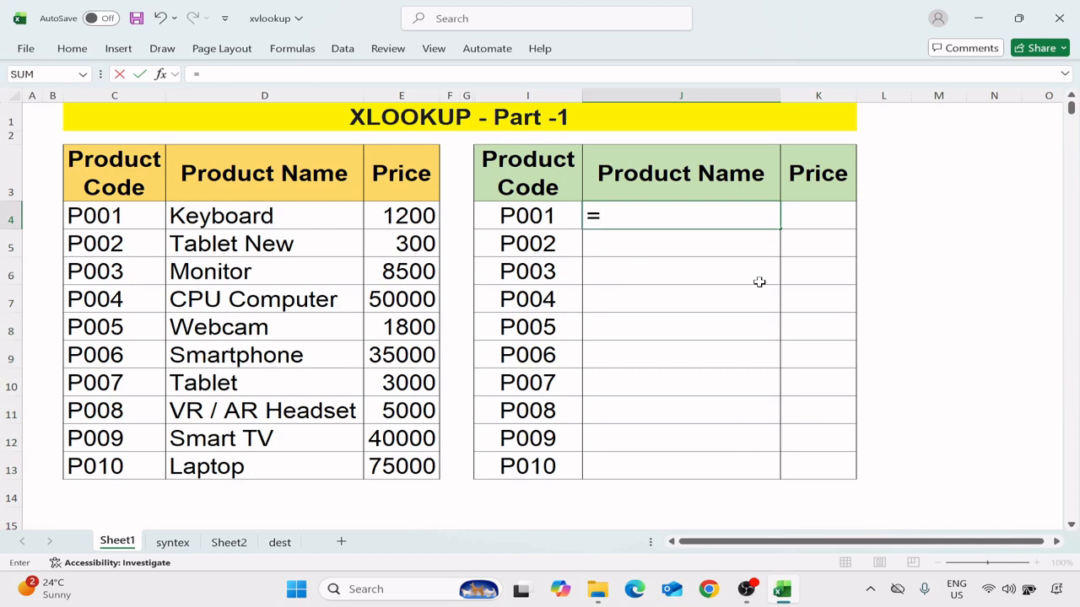
pyautogui.write('xlookup')
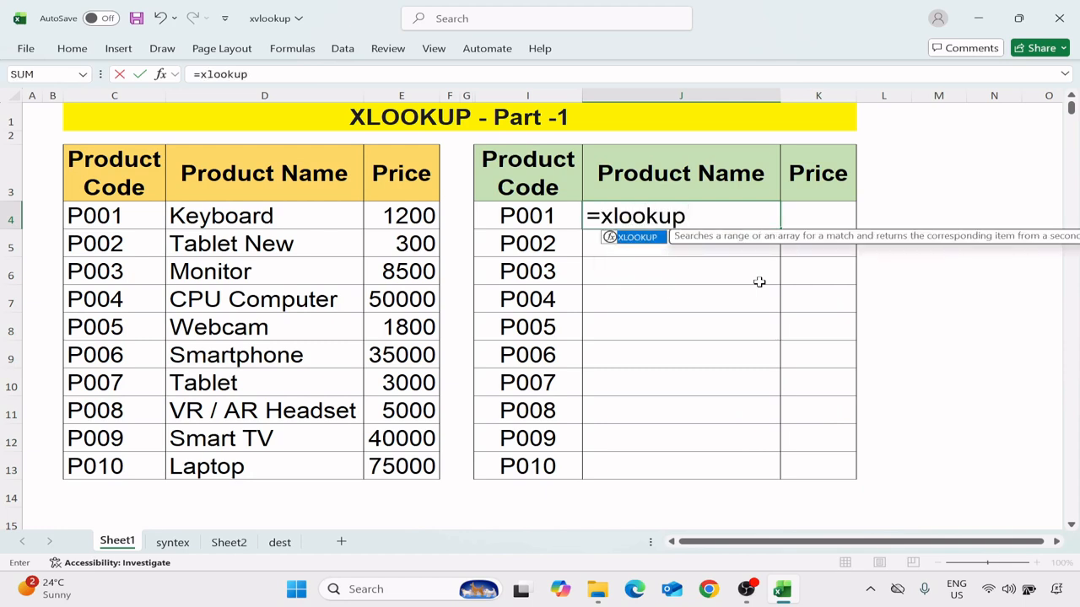
pyautogui.write('(')
pyautogui.press('Left')
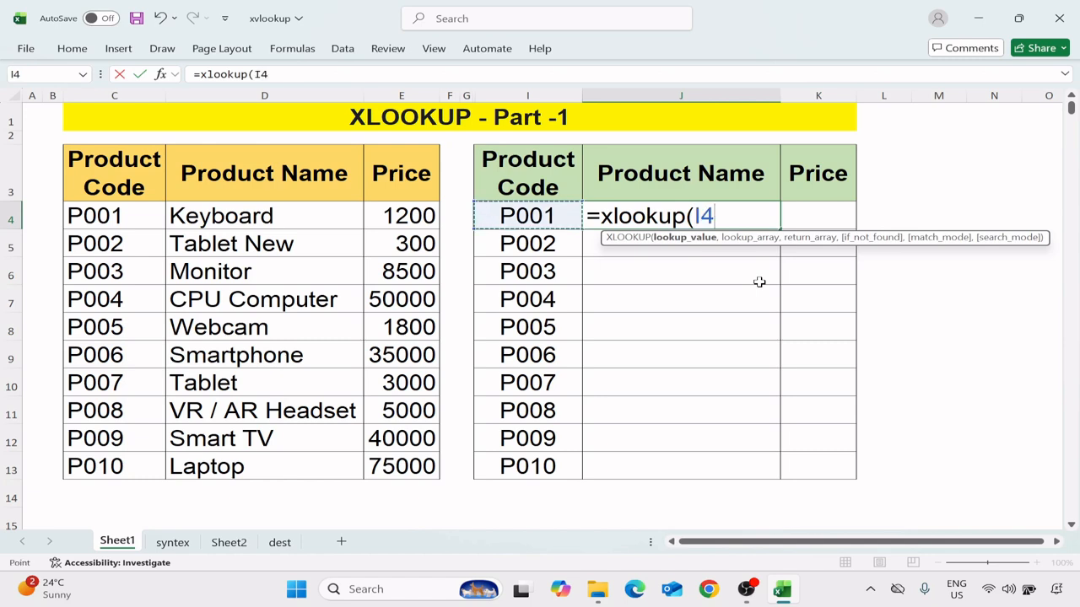
pyautogui.hotkey('ctrl', 'shift', 'Down')
pyautogui.write(',')
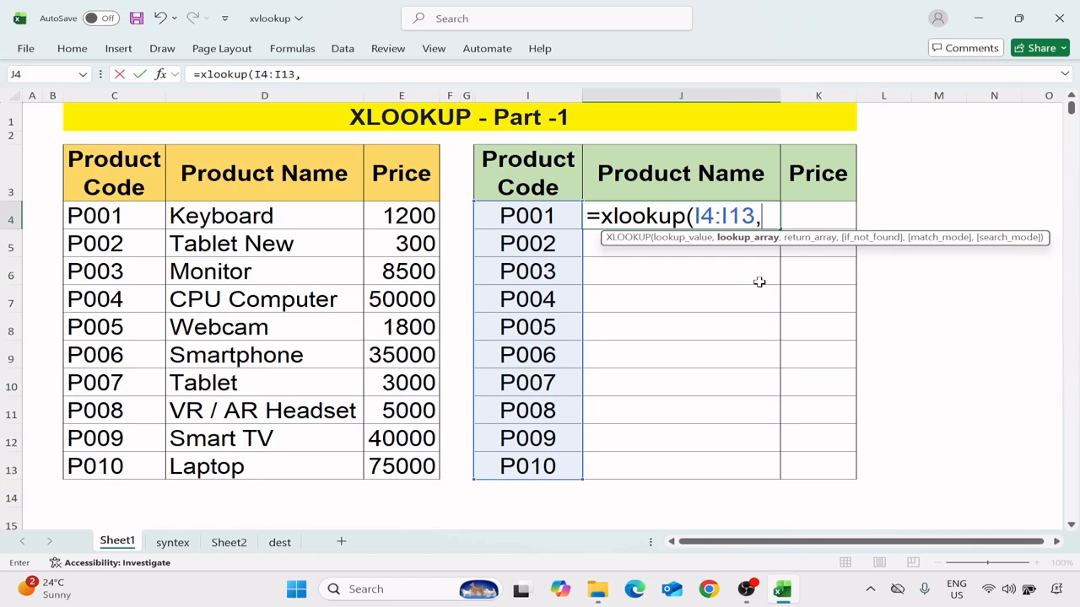
# - Supply the source table's product codes C4:C13 as the lookup array
pyautogui.press('Left')
pyautogui.press('Left')
pyautogui.press('Left')
pyautogui.press('Left')
pyautogui.press('Left')
pyautogui.press('Left')
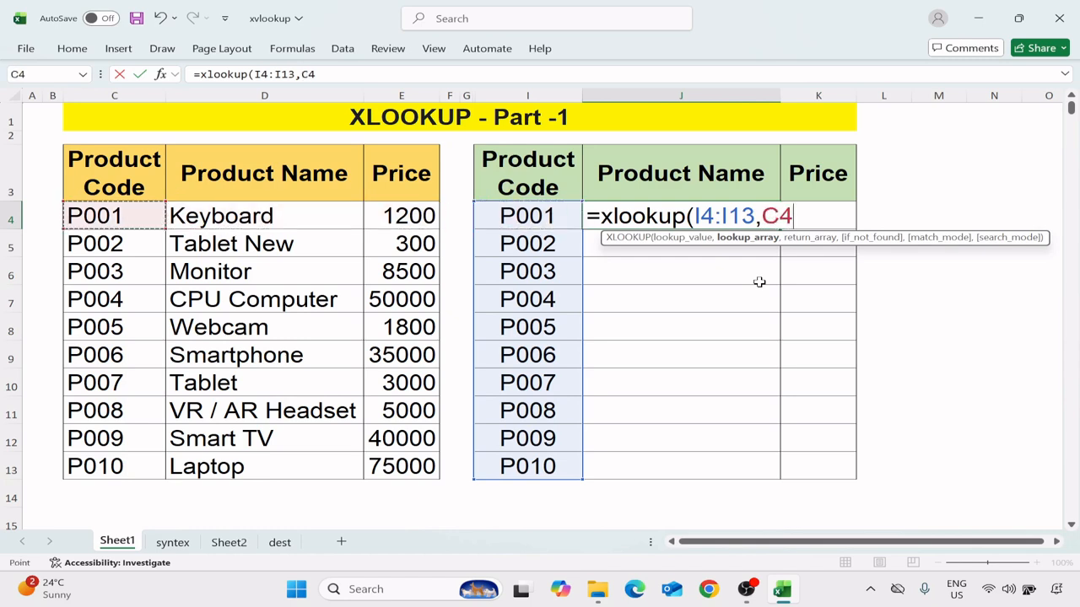
pyautogui.hotkey('ctrl', 'shift', 'Down')
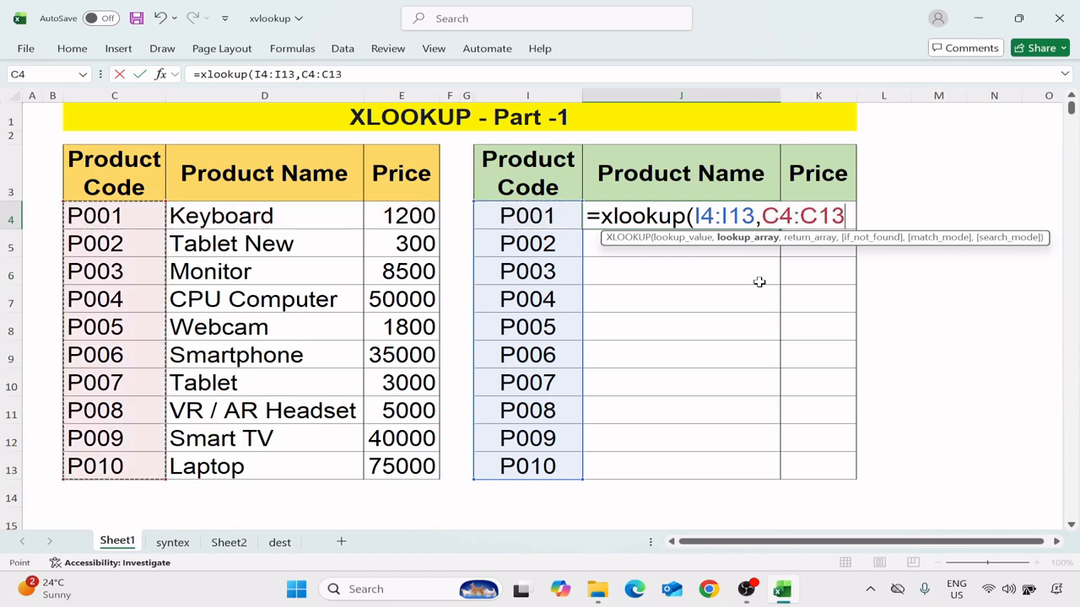
# - Supply source names and prices D4:E13 as the return array, leave the if_not_found argument empty, and enter the formula
pyautogui.write(',')
pyautogui.press('Left')
pyautogui.press('Left')
pyautogui.press('Left')
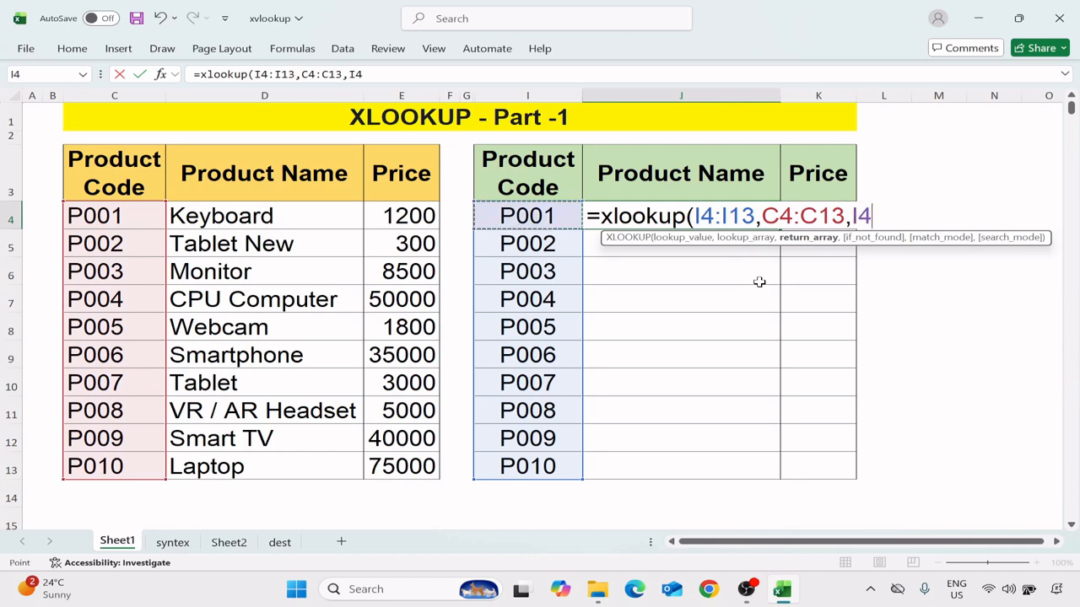
pyautogui.press('Left')
pyautogui.press('Left')
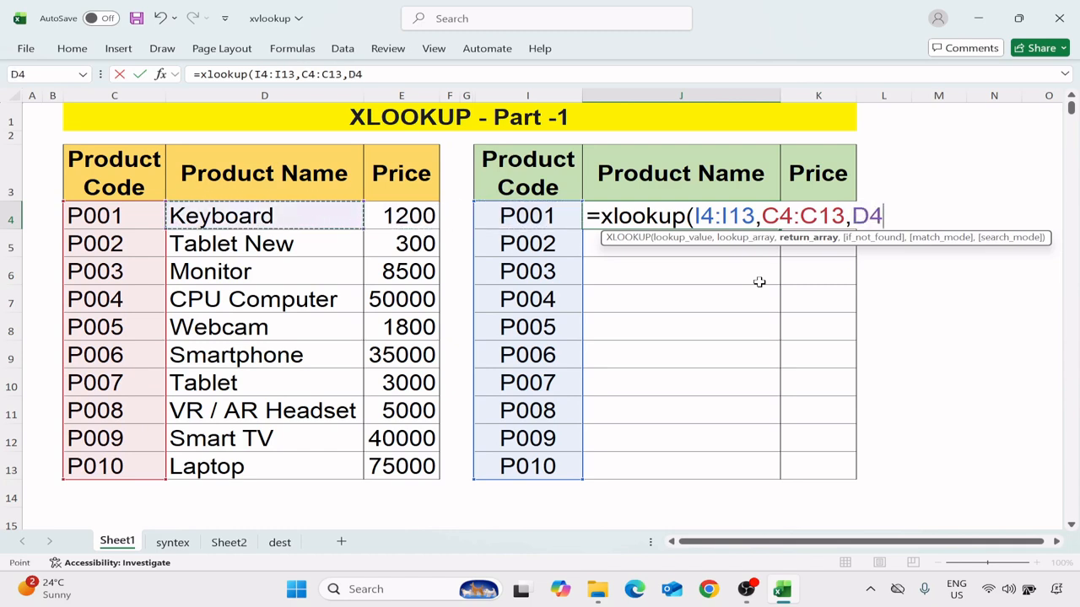
pyautogui.hotkey('shift', 'Right')
pyautogui.hotkey('ctrl', 'shift', 'Down')
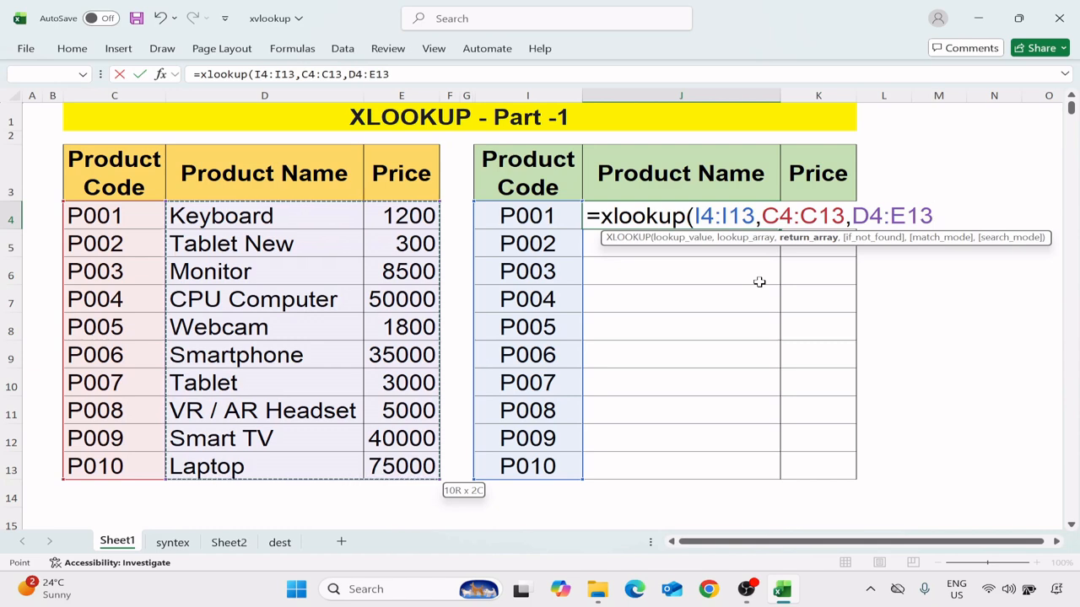
pyautogui.write(',')
pyautogui.press('Return')
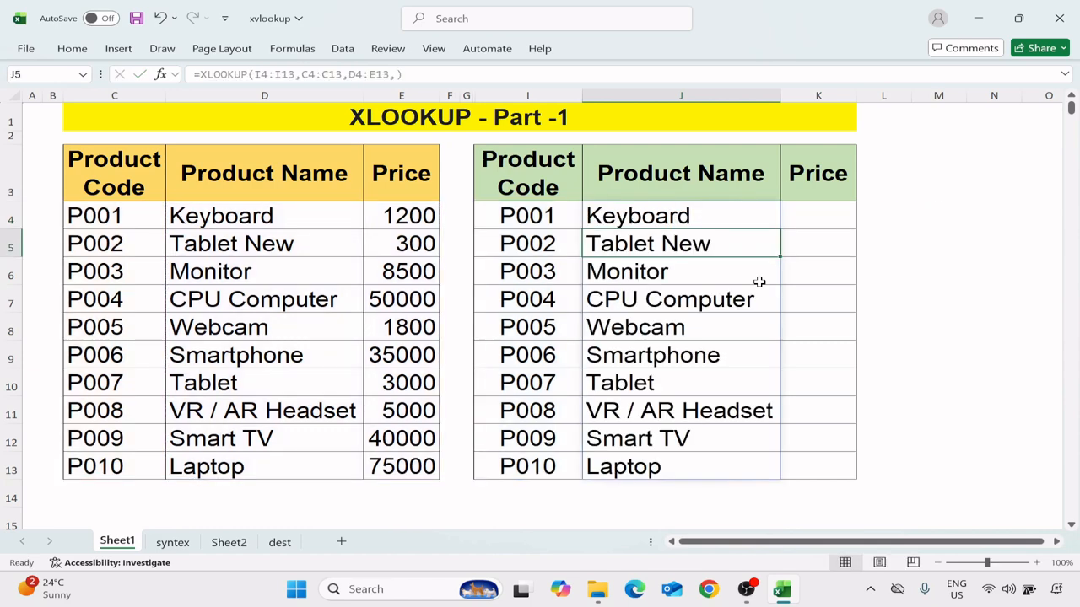
pyautogui.press('Up')
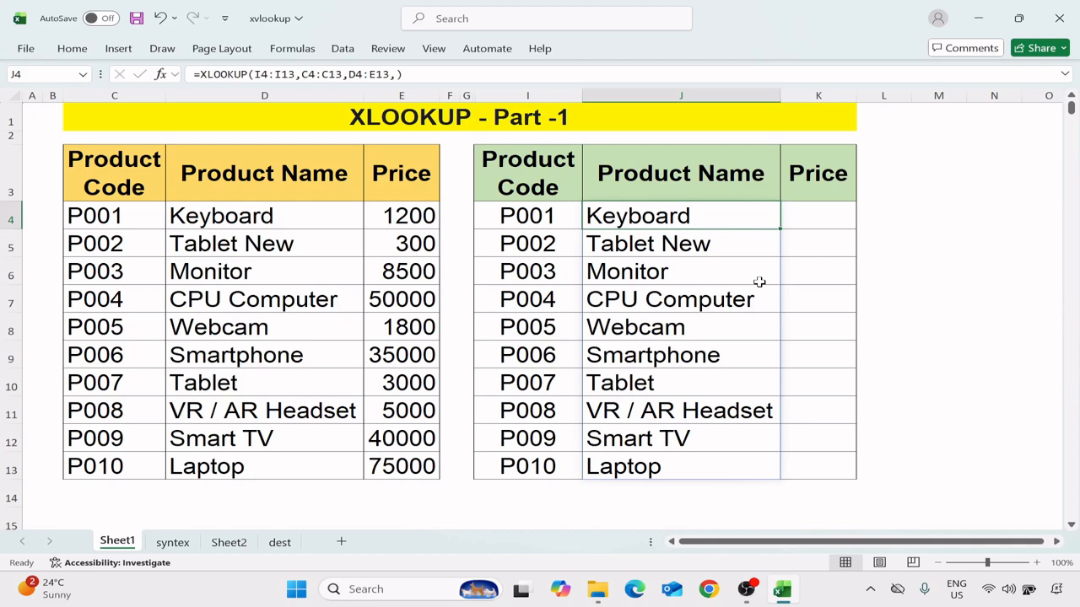
# - Copy the range-based XLOOKUP formula from J4 into K4 to fill the second table's Price column, and check both formulas
pyautogui.hotkey('ctrl', 'c')
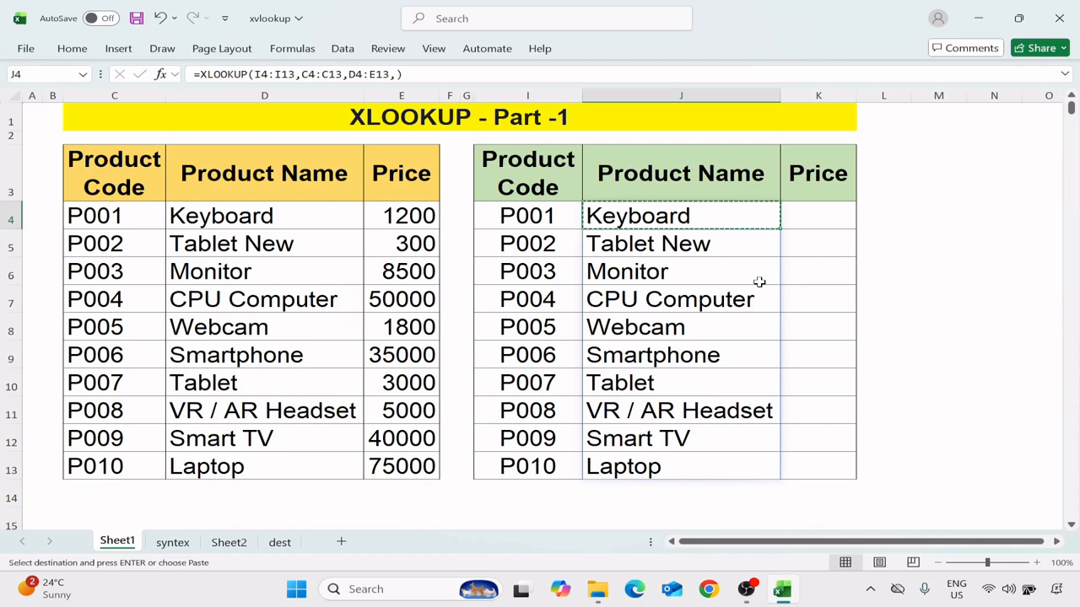
pyautogui.press('Right')
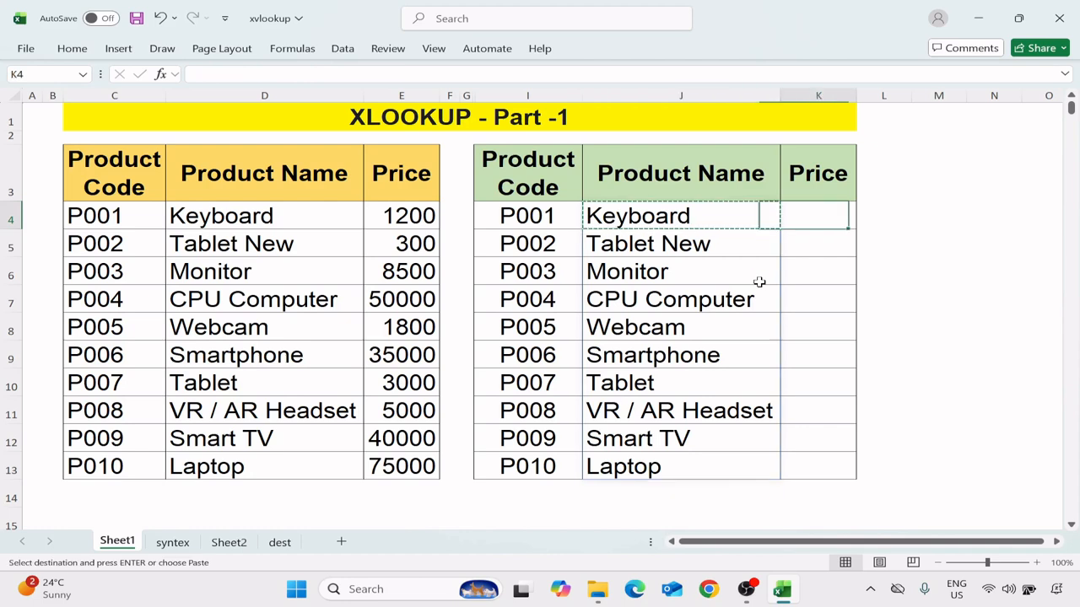
pyautogui.hotkey('ctrl', 'v')
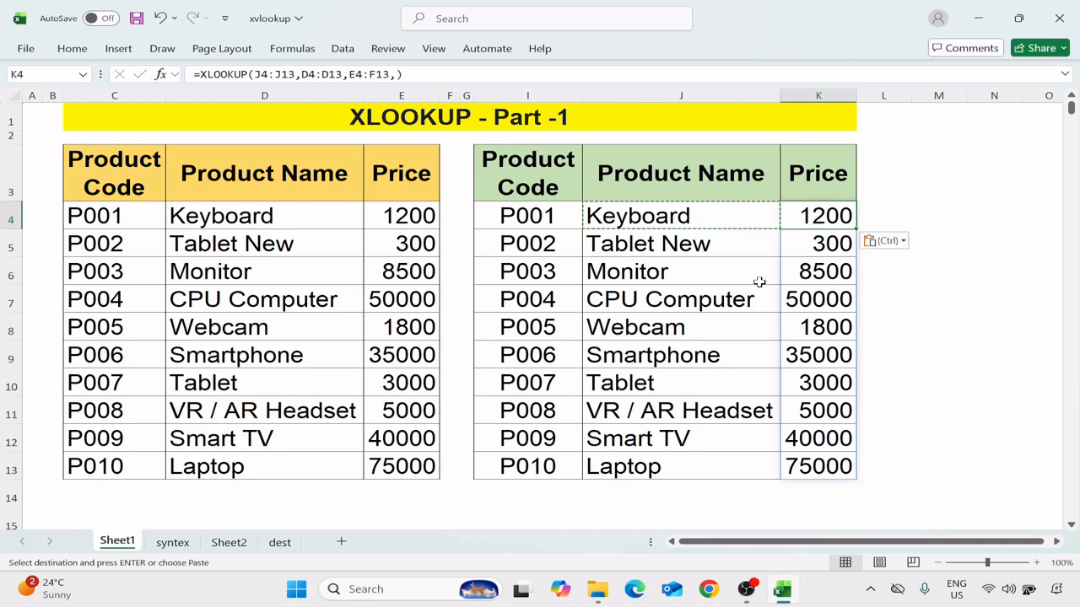
pyautogui.press('Escape')
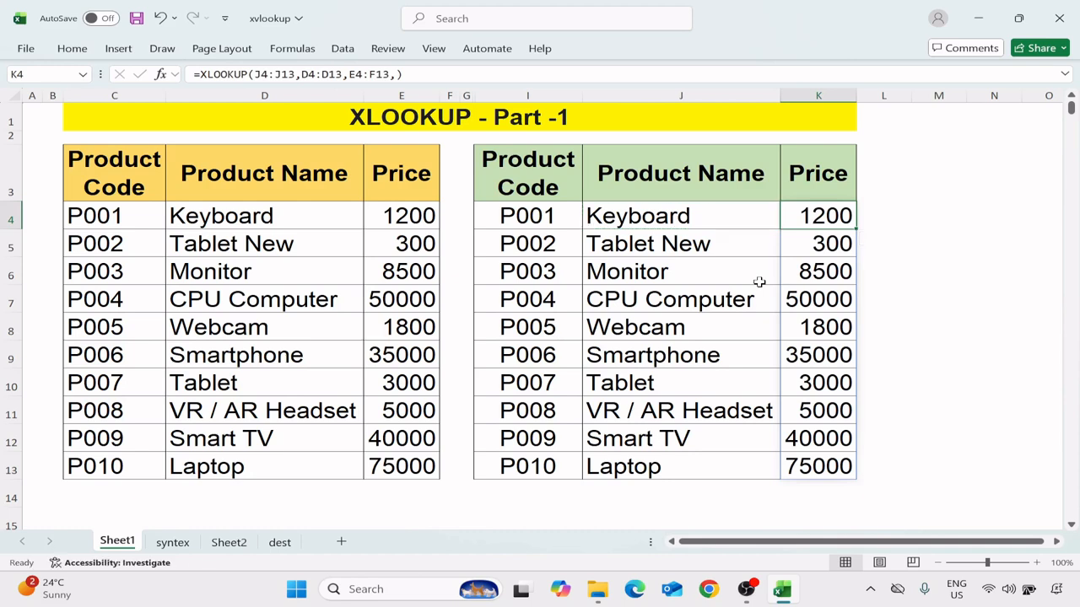
pyautogui.press('Left')
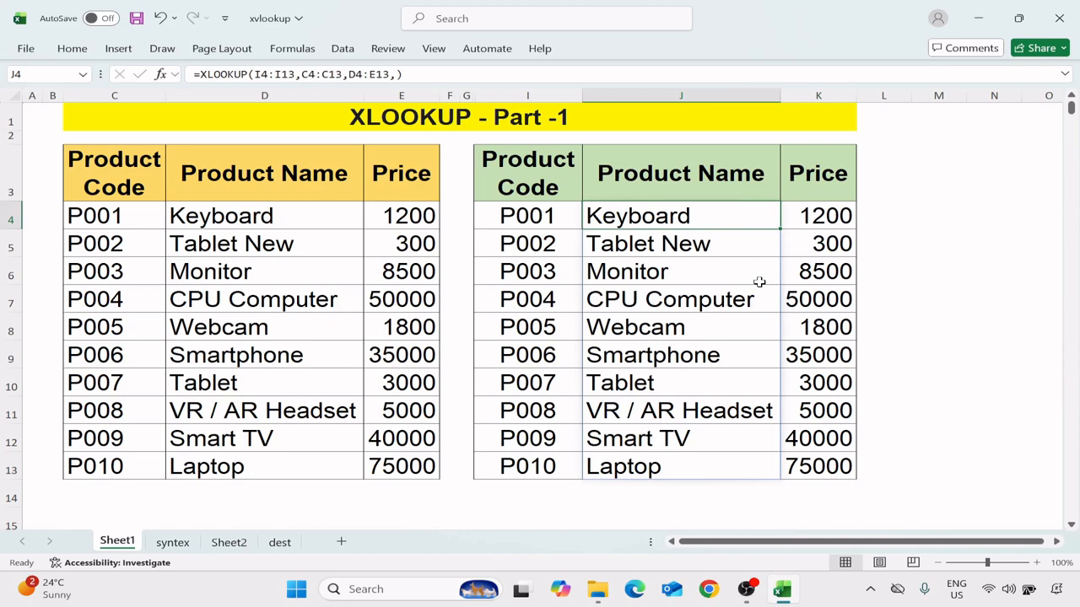
pyautogui.press('Right')
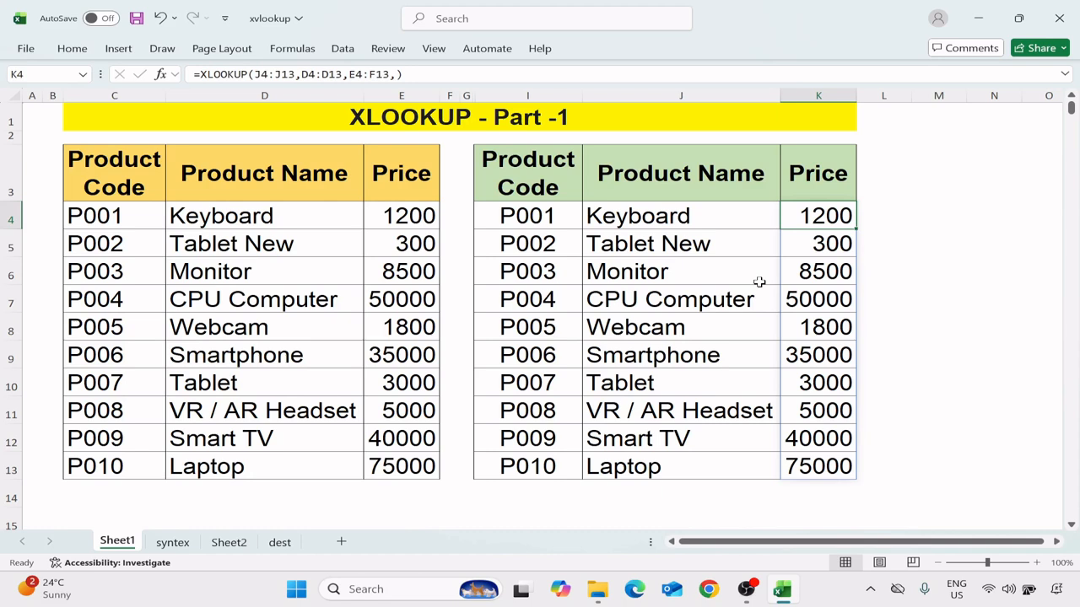
pyautogui.click(938, 438)
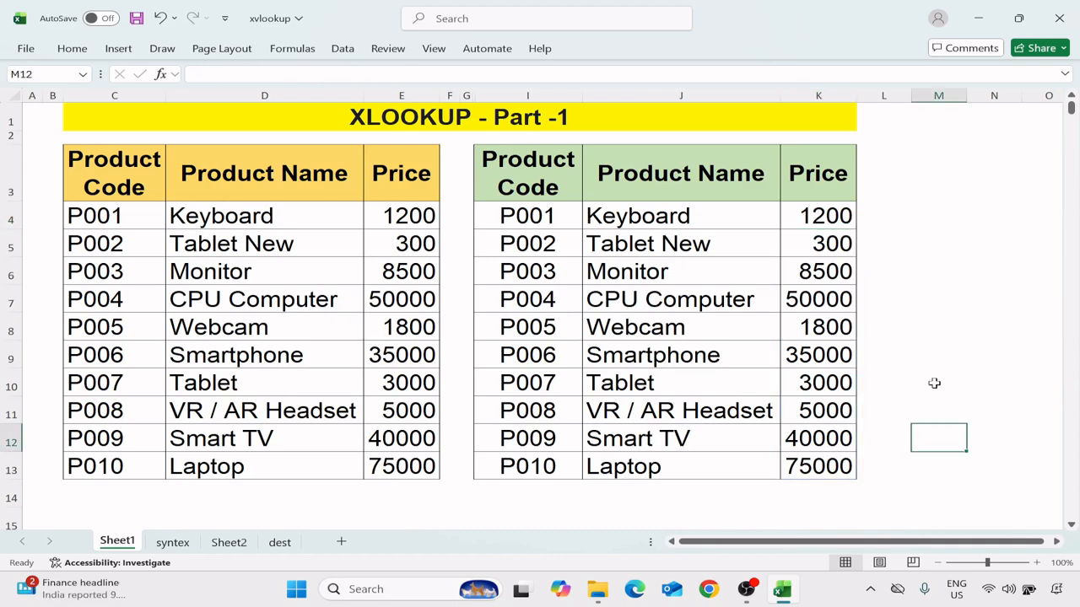